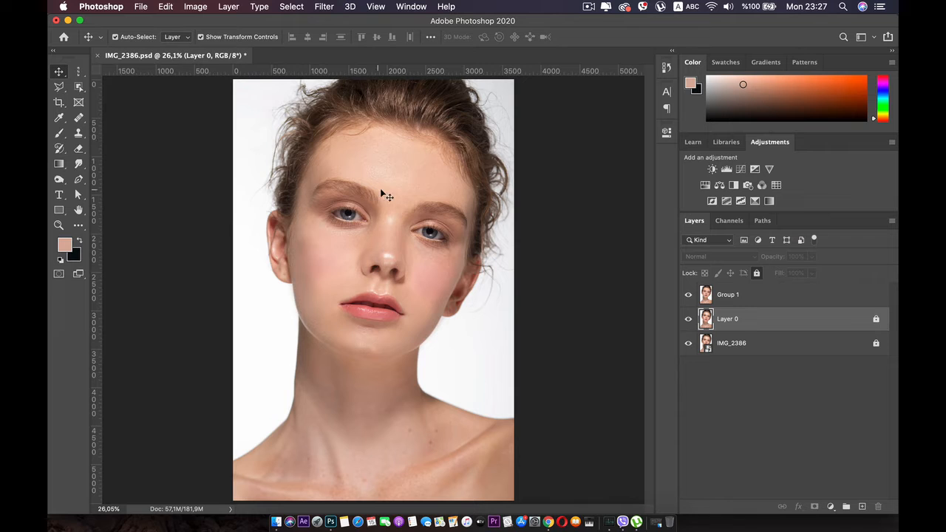
Step: Toggle the Group 1 layer's visibility to compare the portrait with and without it, and look at the face up close
left_click(729, 303)
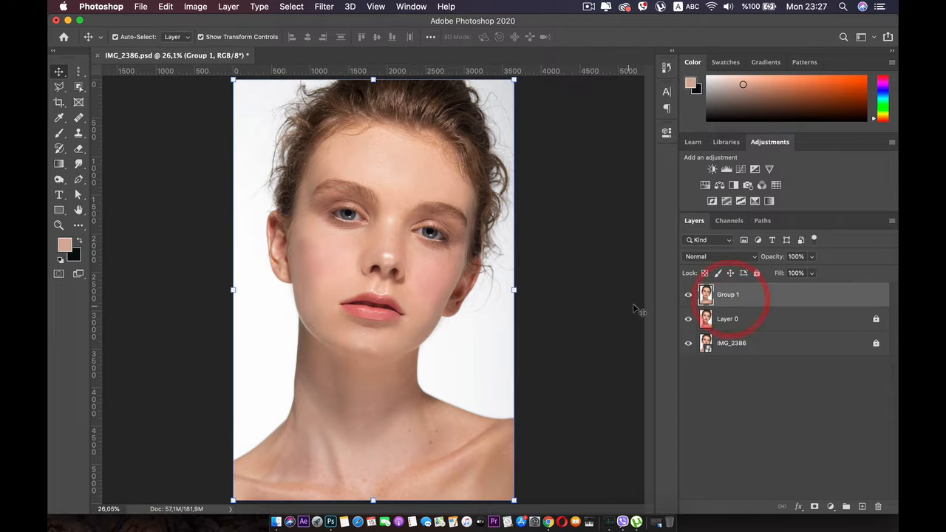
left_click(688, 295)
left_click(688, 295)
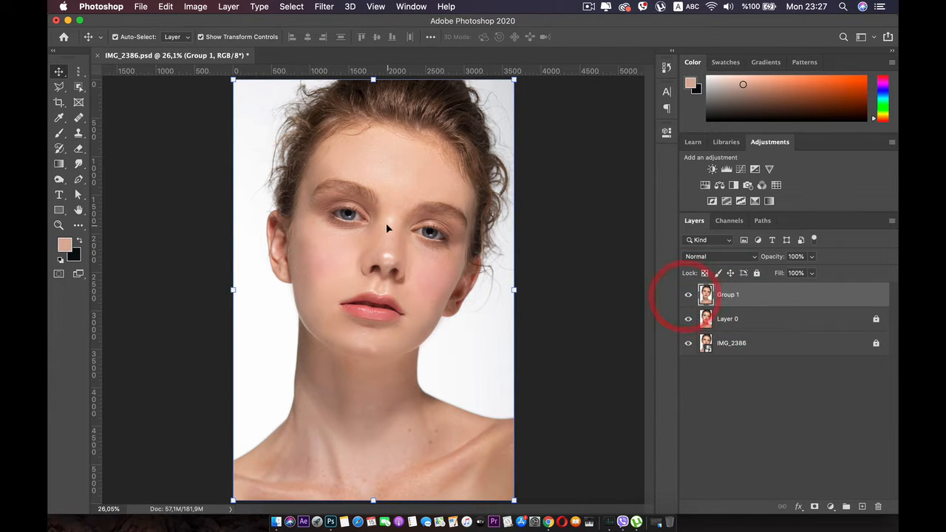
scroll(377, 220, "up", 5)
left_click_drag(376, 226, 368, 300)
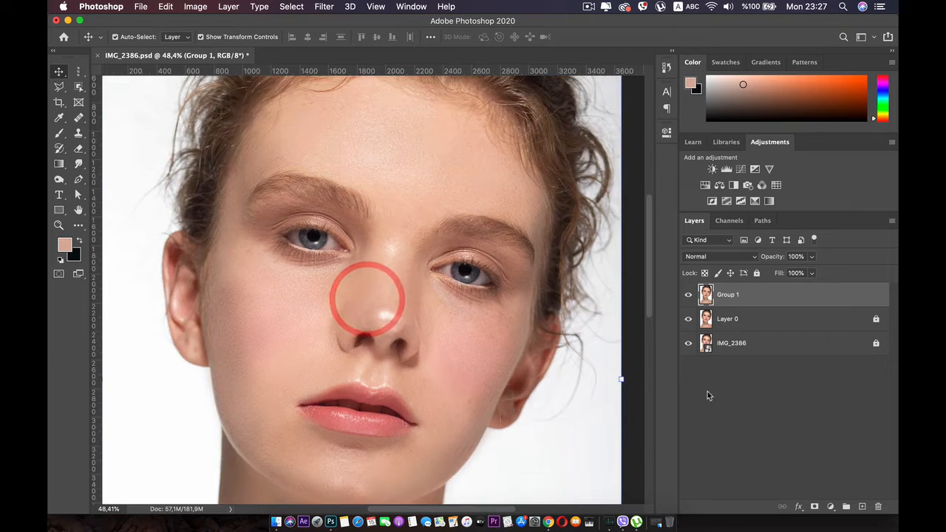
left_click(718, 412)
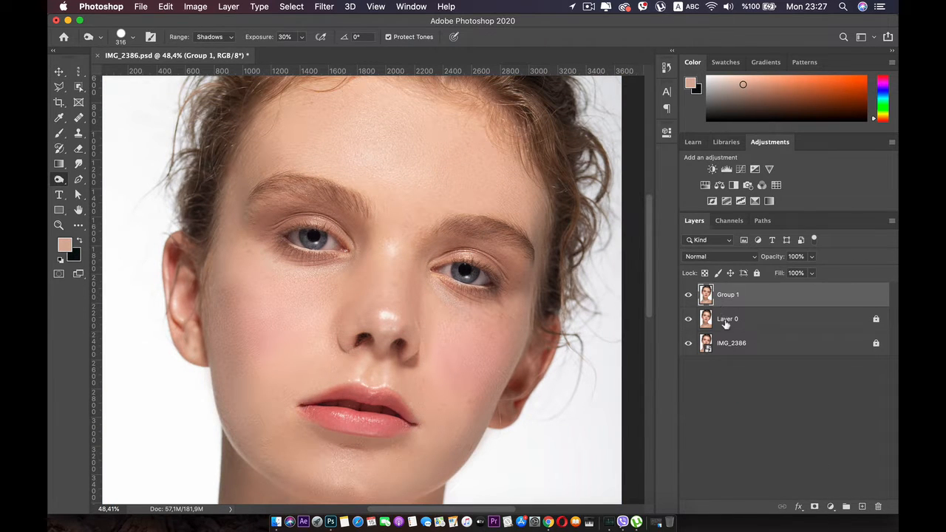
Step: Duplicate the Group 1 layer
left_click(728, 318)
left_click(746, 297)
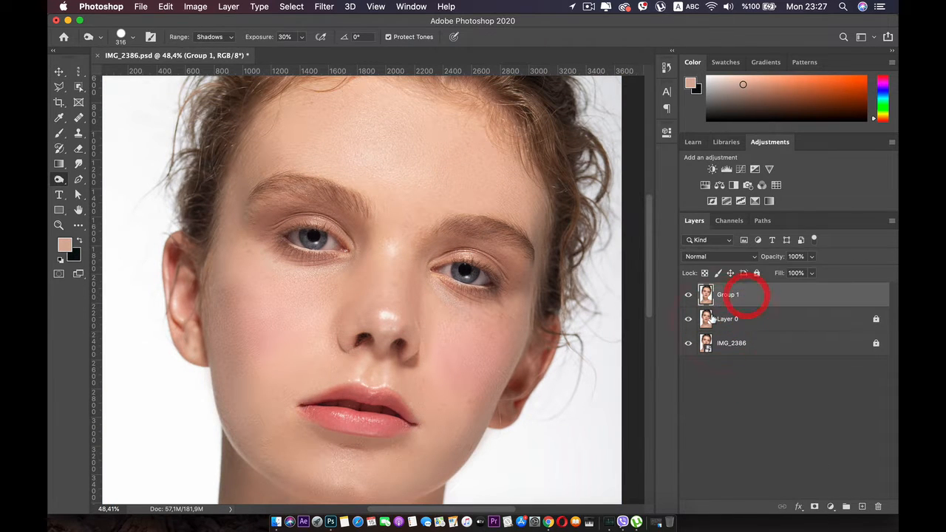
key("super+j")
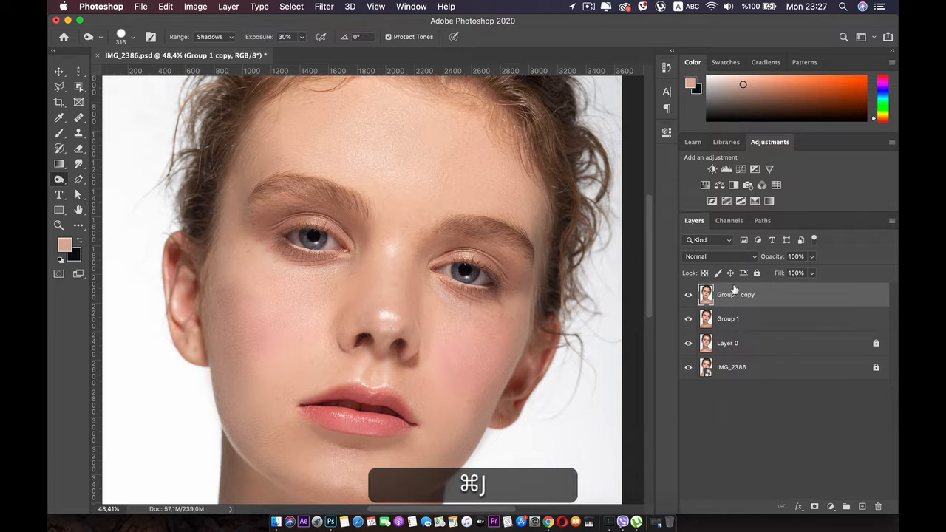
Step: Rename the duplicated layer "dog"
double_click(739, 294)
key("BackSpace")
key("BackSpace")
key("BackSpace")
key("BackSpace")
key("BackSpace")
key("BackSpace")
key("BackSpace")
key("BackSpace")
type("do")
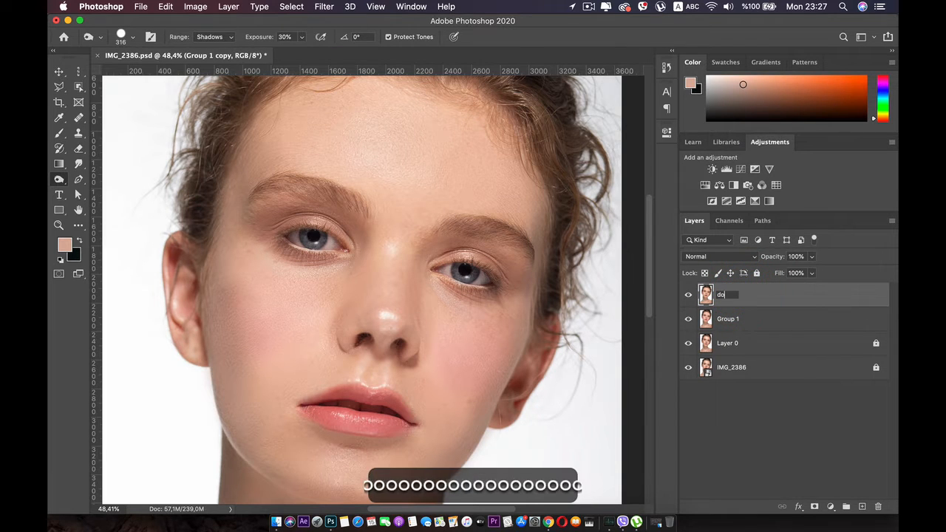
type("g")
key("Return")
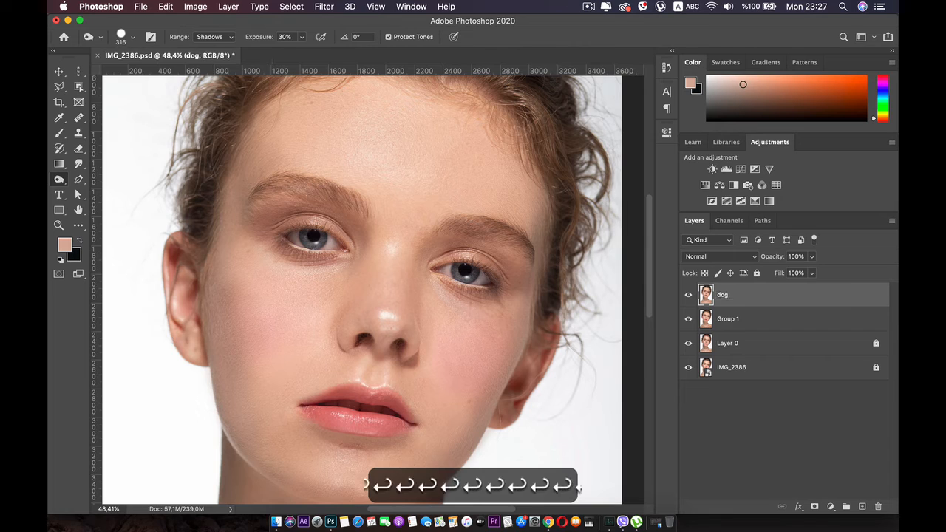
Step: Activate the Dodge tool and rename the duplicated layer "dodge"
right_click(61, 178)
left_click(100, 174)
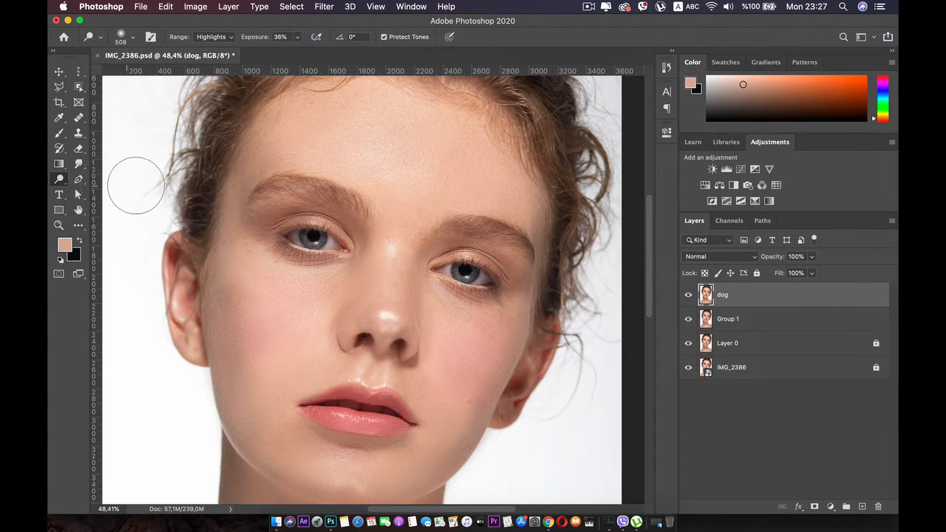
double_click(723, 295)
type("dodf")
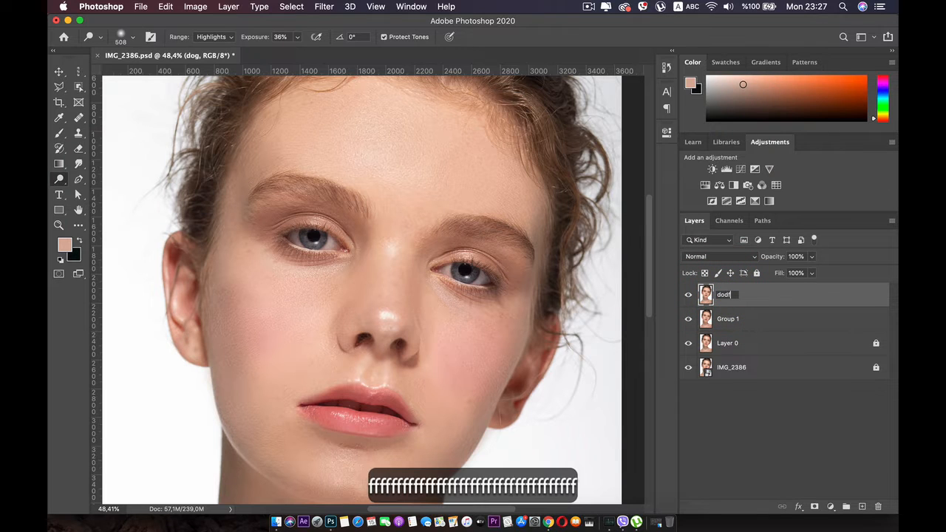
key("BackSpace")
type("ge")
key("Return")
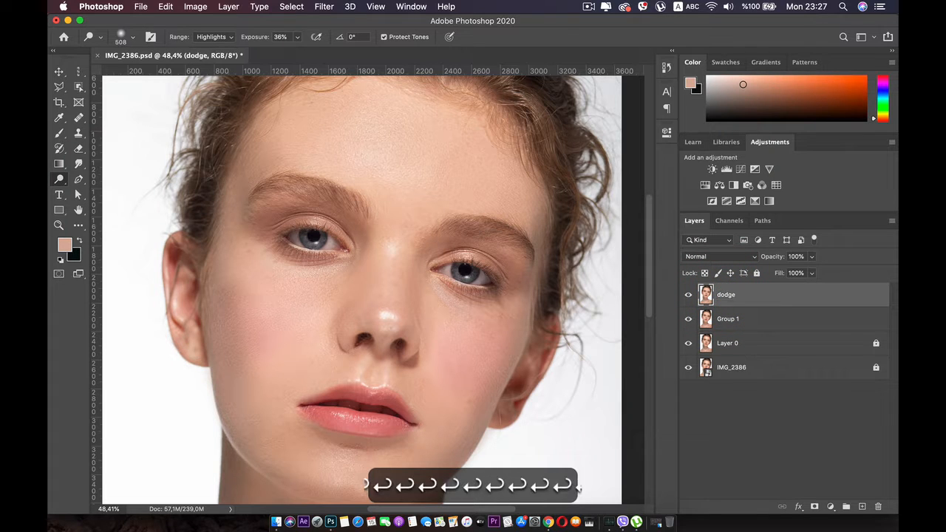
Step: Try a Dodge stroke and several Burn strokes down the cheek on the left of the portrait, undoing them all
left_click_drag(239, 289, 243, 375)
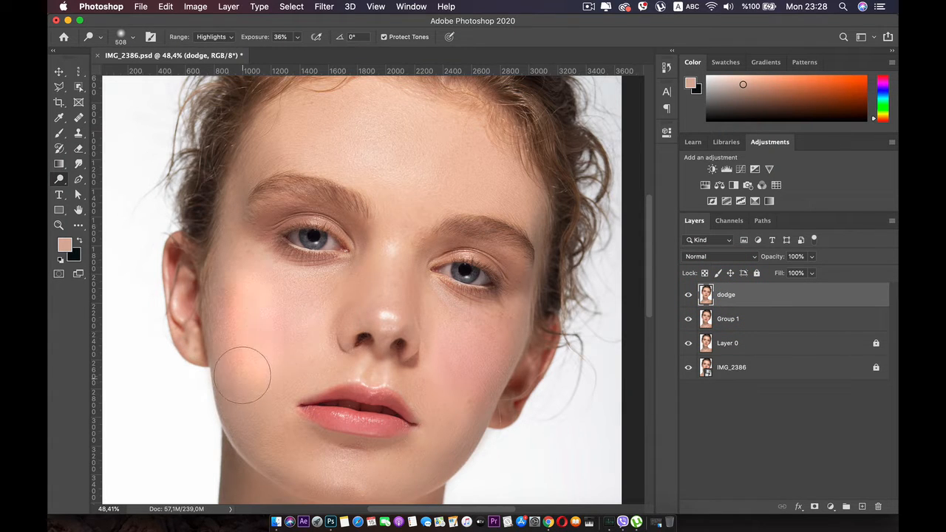
key("super+z")
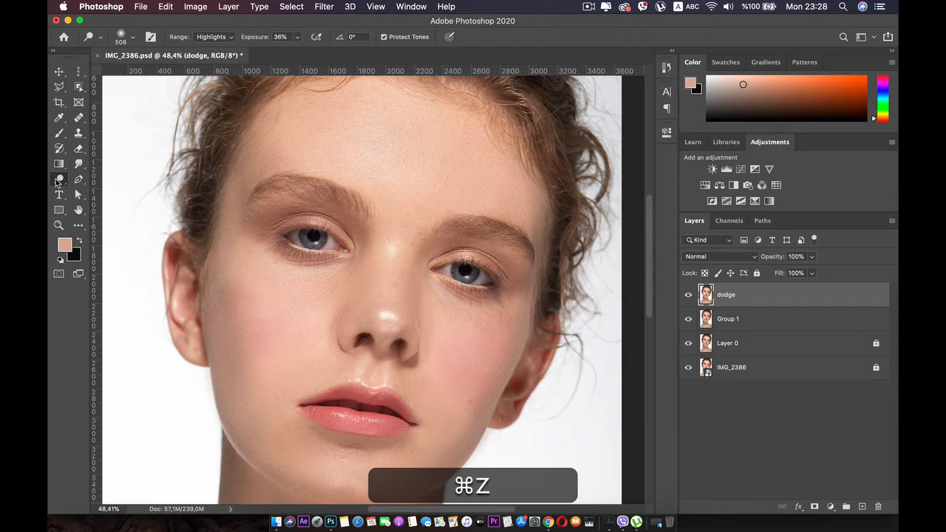
left_click(59, 181)
left_click(96, 188)
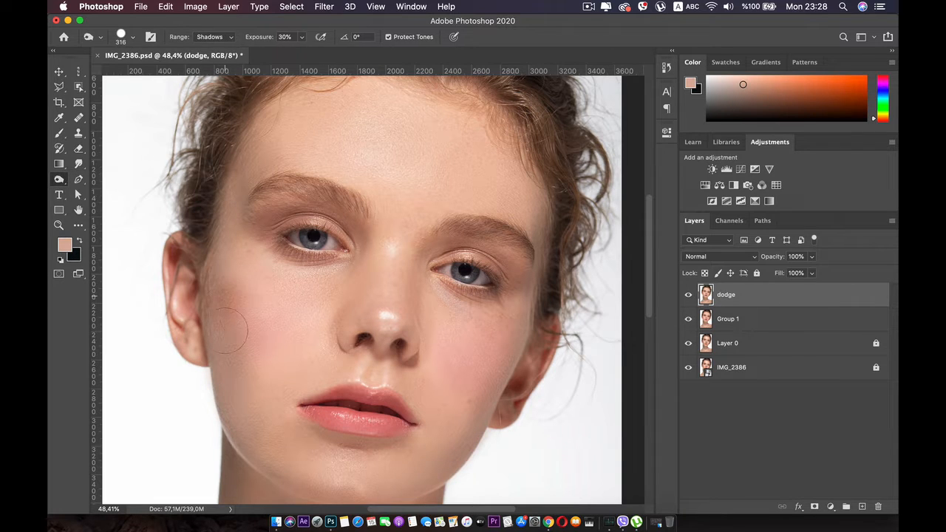
mouse_move(228, 329)
left_mouse_down()
mouse_move(230, 357)
mouse_move(229, 315)
mouse_move(228, 403)
mouse_move(240, 438)
mouse_move(219, 242)
mouse_move(228, 317)
mouse_move(241, 328)
mouse_move(224, 412)
mouse_move(238, 386)
left_mouse_up()
key("cmd+z")
key("cmd+z")
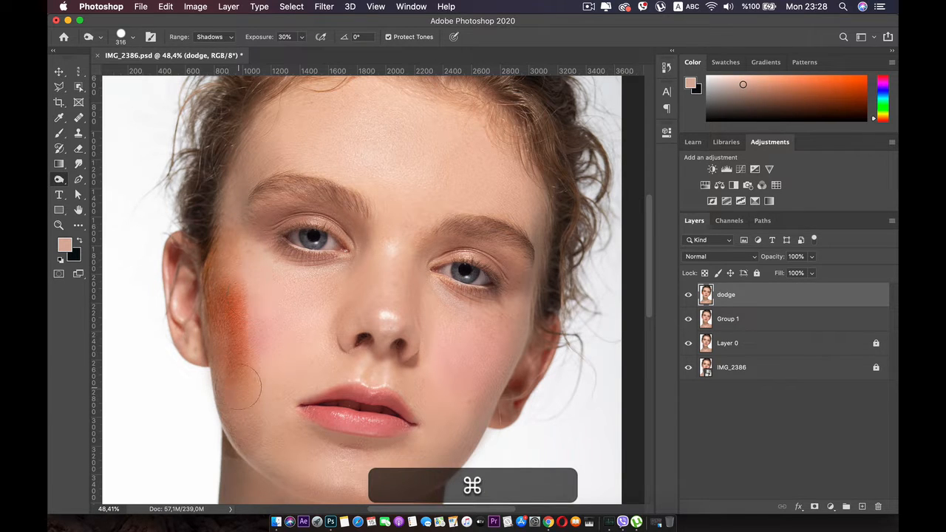
key("super+z")
mouse_move(238, 303)
left_mouse_down()
mouse_move(235, 398)
mouse_move(248, 427)
left_mouse_up()
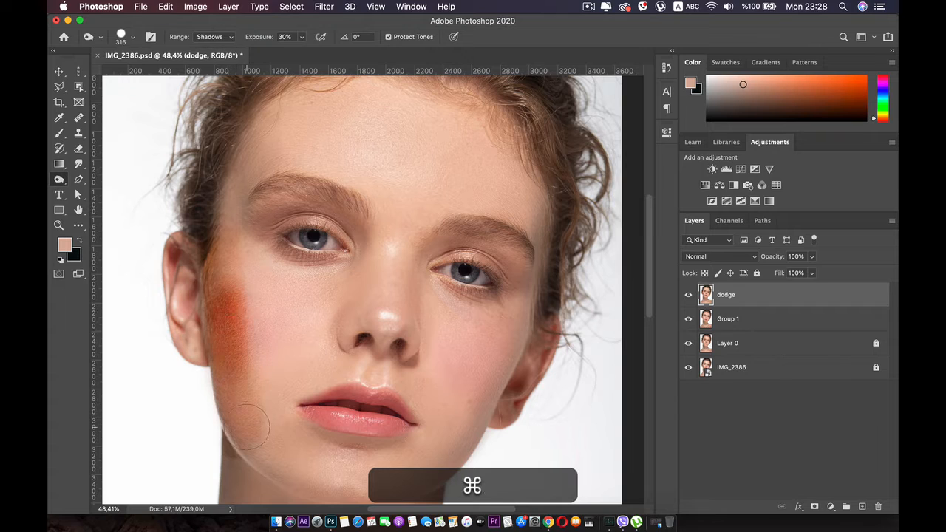
key("super+z")
key("super+z")
Step: Burn the outer edges of both cheeks with a Soft Round brush, using the Shadows range at 30% exposure
right_click(247, 303)
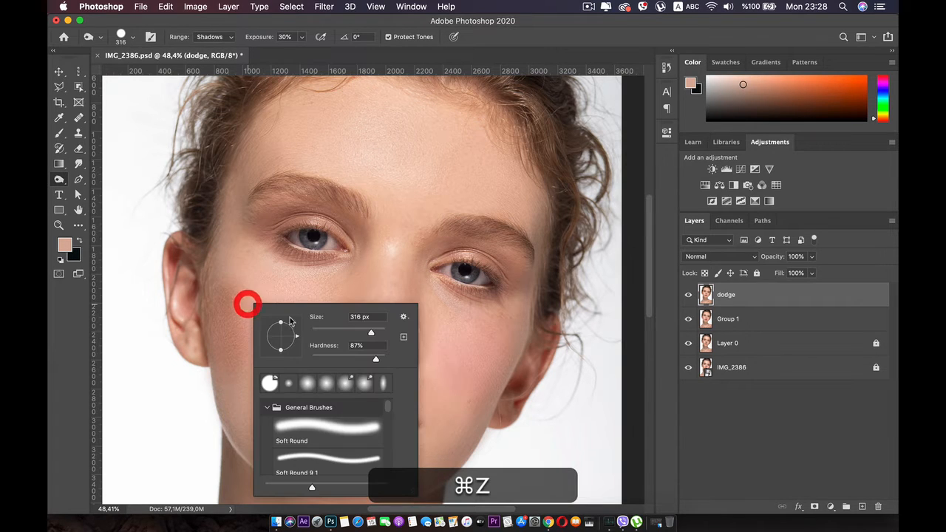
left_click(319, 424)
mouse_move(233, 302)
left_mouse_down()
mouse_move(234, 333)
mouse_move(237, 267)
mouse_move(233, 378)
left_mouse_up()
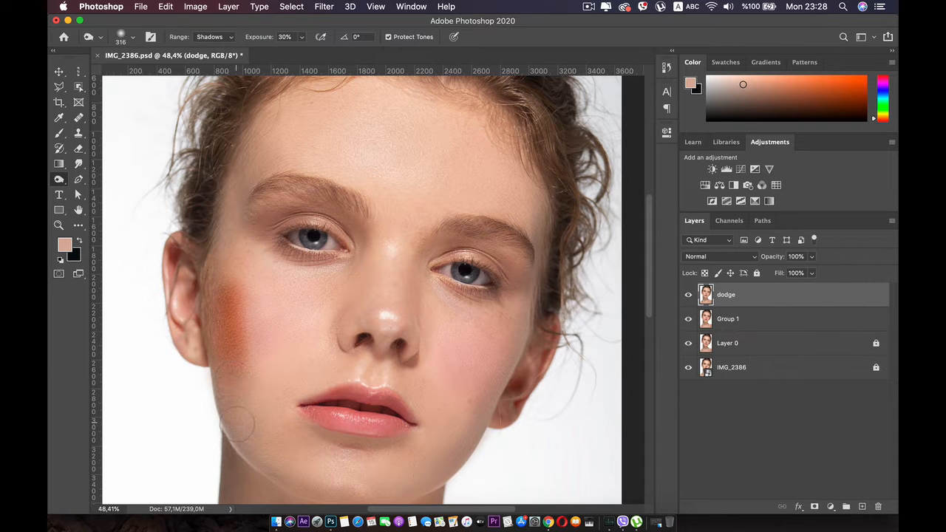
left_click_drag(212, 271, 224, 222)
left_click_drag(537, 224, 539, 302)
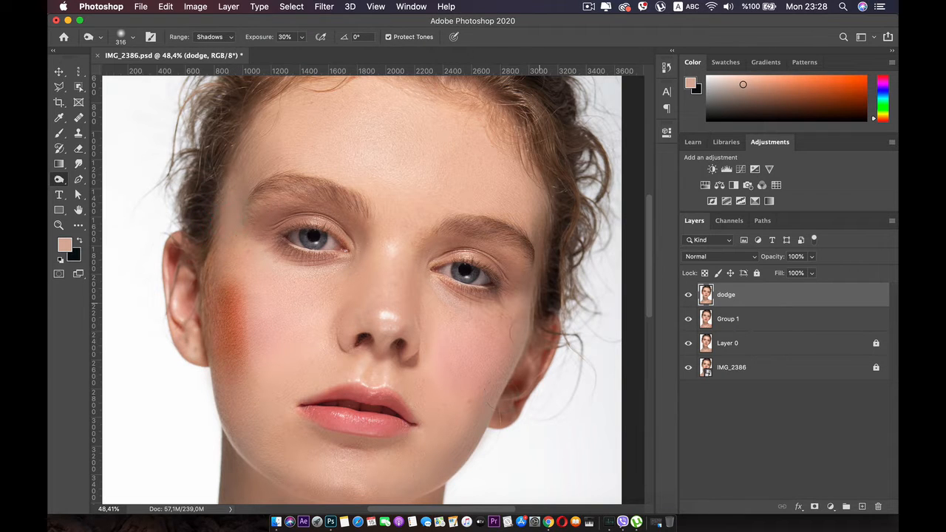
Step: Burn shadows along the chin and jaw, around the inner eye on the right, and beside the nose
key("space")
left_click_drag(398, 470, 426, 414)
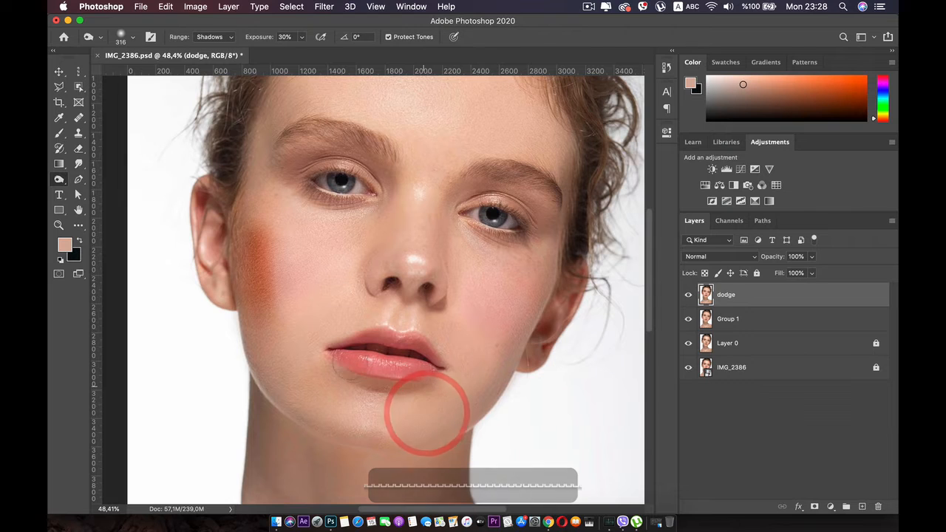
left_click_drag(325, 423, 416, 442)
mouse_move(241, 370)
left_mouse_down()
mouse_move(272, 203)
mouse_move(333, 164)
mouse_move(355, 224)
left_mouse_up()
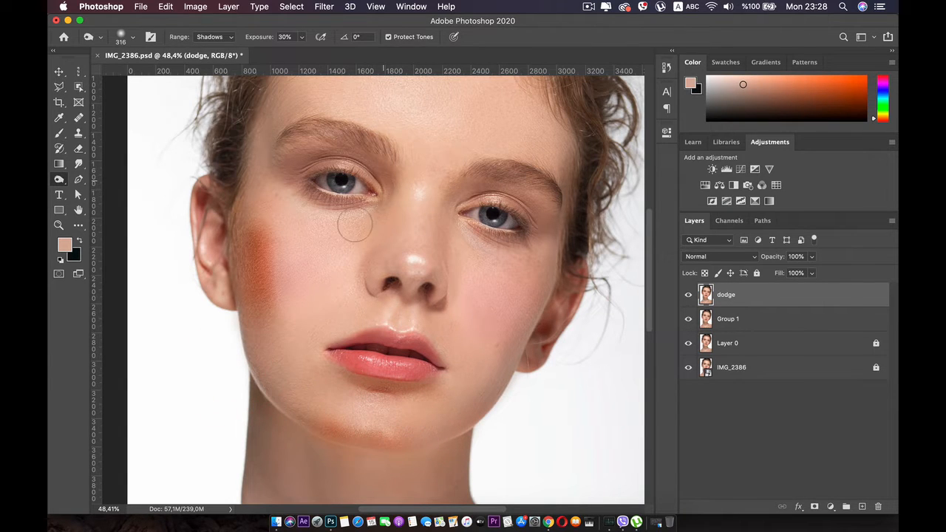
mouse_move(443, 204)
left_mouse_down()
mouse_move(462, 230)
mouse_move(534, 214)
mouse_move(481, 239)
left_mouse_up()
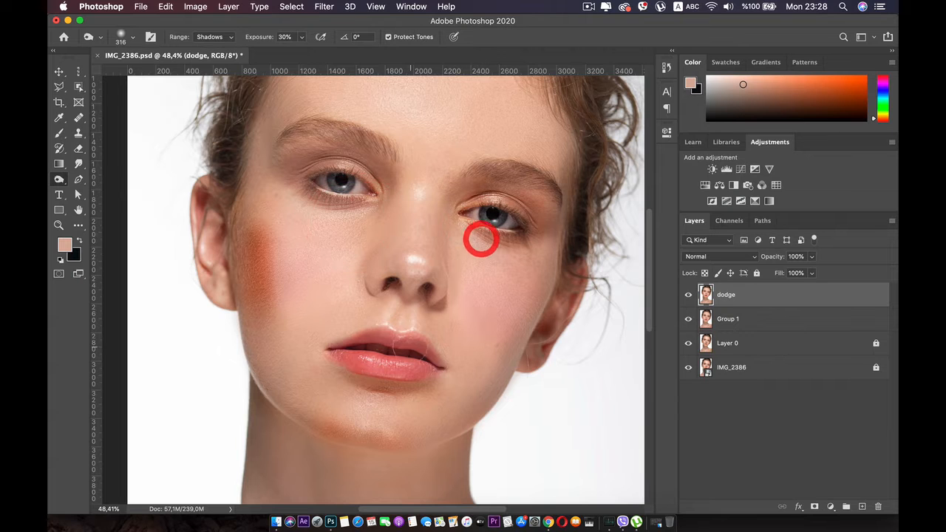
mouse_move(447, 274)
left_mouse_down()
mouse_move(442, 293)
mouse_move(418, 290)
left_mouse_up()
Step: Burn the temple and the side of the forehead above the eyebrow on the left of the portrait
key("space")
left_click_drag(384, 237, 411, 303)
mouse_move(327, 249)
left_mouse_down()
mouse_move(376, 258)
mouse_move(321, 220)
left_mouse_up()
left_click_drag(330, 135, 298, 208)
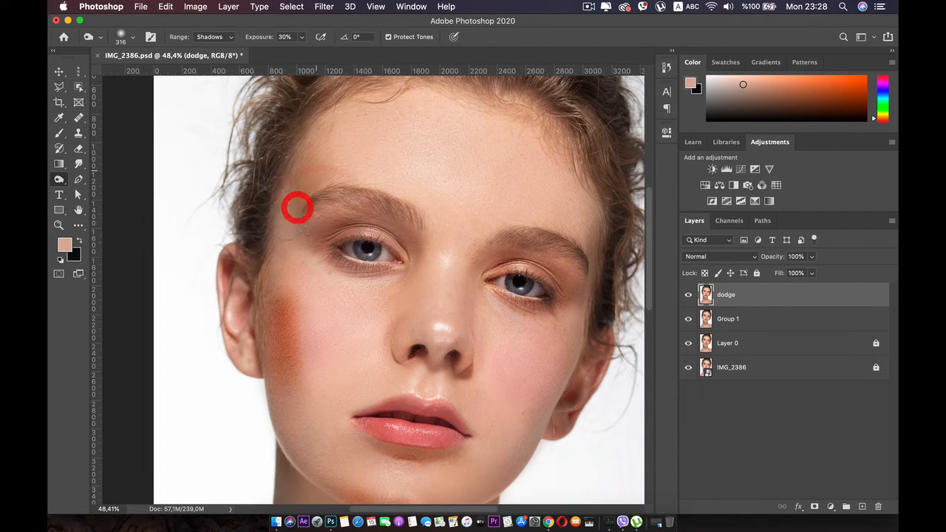
left_click_drag(311, 169, 275, 240)
Step: Lower the top layer's opacity to 21% and compare the face with the layer hidden and shown
left_click(811, 257)
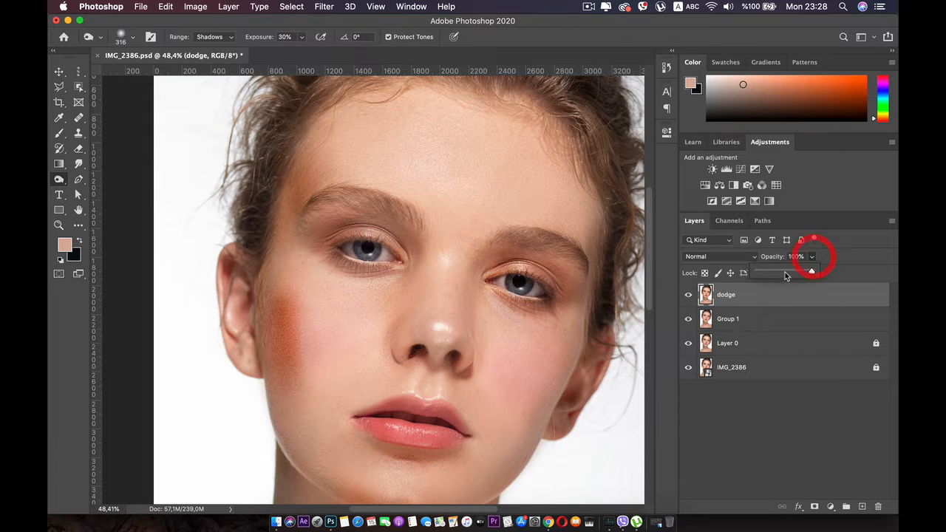
left_click_drag(816, 271, 768, 271)
left_click(687, 294)
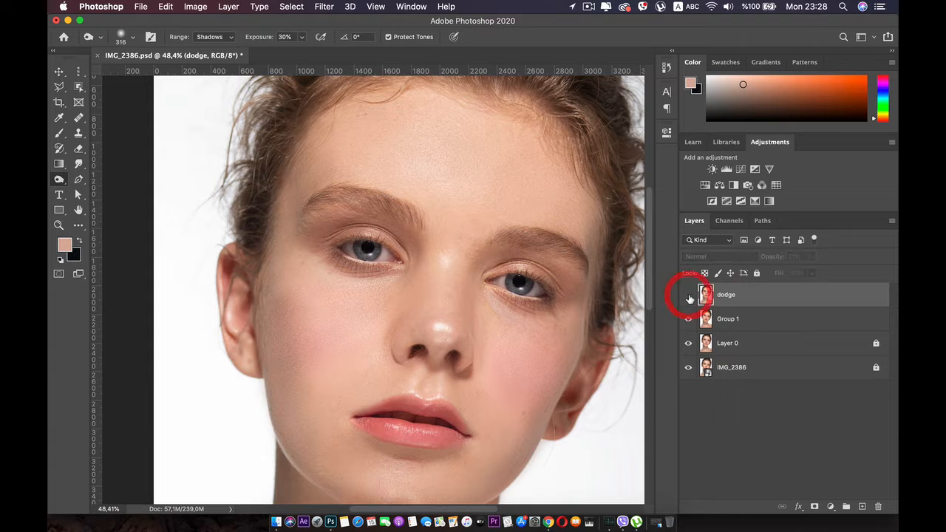
left_click(688, 295)
left_click(689, 295)
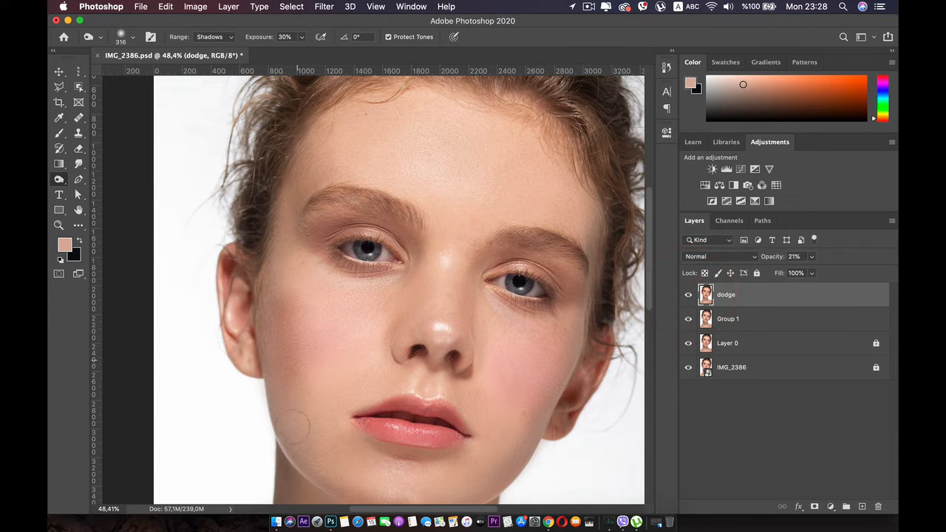
Step: Add more Burn strokes from the jaw up the outer cheek to the temple on the left of the portrait
left_click(291, 437)
left_click_drag(270, 358, 288, 452)
left_click_drag(275, 318, 290, 233)
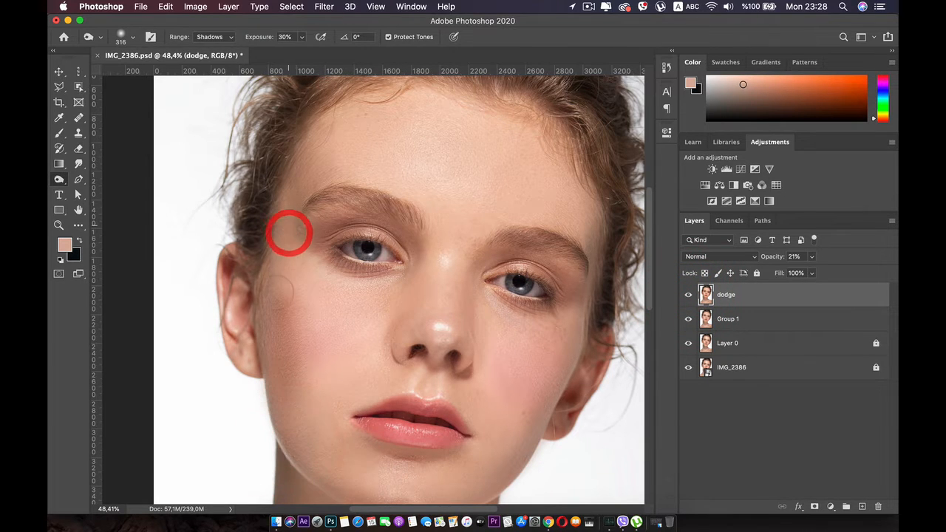
key("space")
left_click_drag(261, 347, 281, 313)
Step: Deepen the contour around the chin, jawline and sides of the face with further Burn strokes
left_click_drag(330, 376, 307, 279)
left_click(391, 372)
key("space")
left_click_drag(413, 340, 399, 370)
mouse_move(590, 220)
left_mouse_down()
mouse_move(515, 346)
mouse_move(386, 403)
left_mouse_up()
key("space")
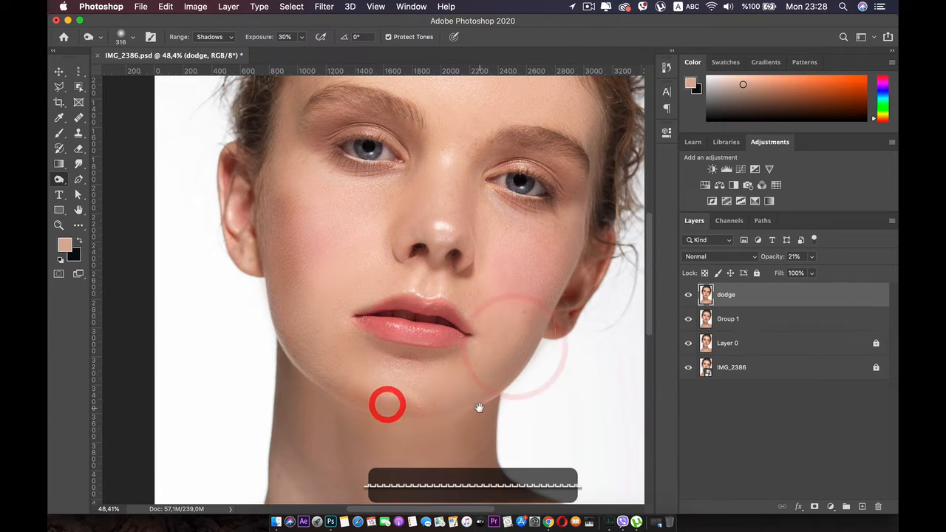
left_click_drag(482, 394, 466, 447)
left_click_drag(306, 141, 317, 127)
left_click_drag(539, 156, 528, 148)
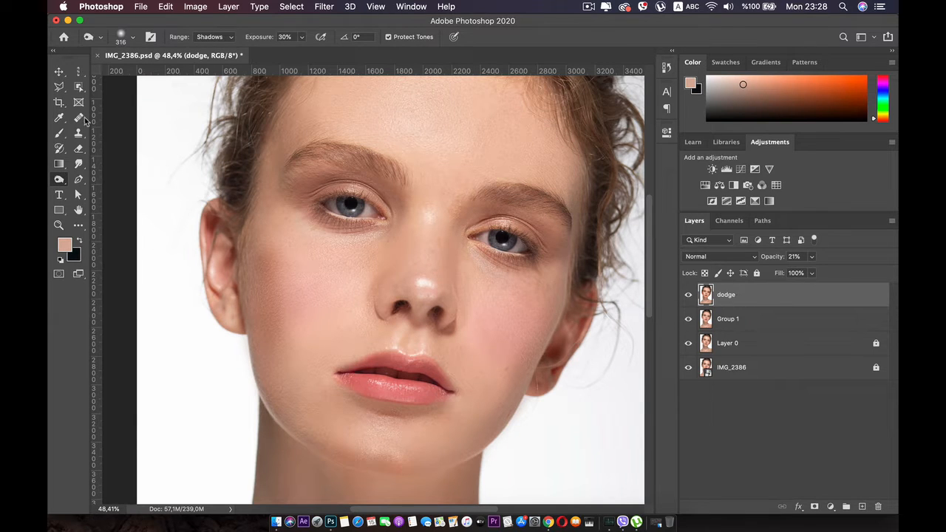
Step: Switch to the Dodge tool and duplicate the Group 1 layer for the highlights
right_click(59, 179)
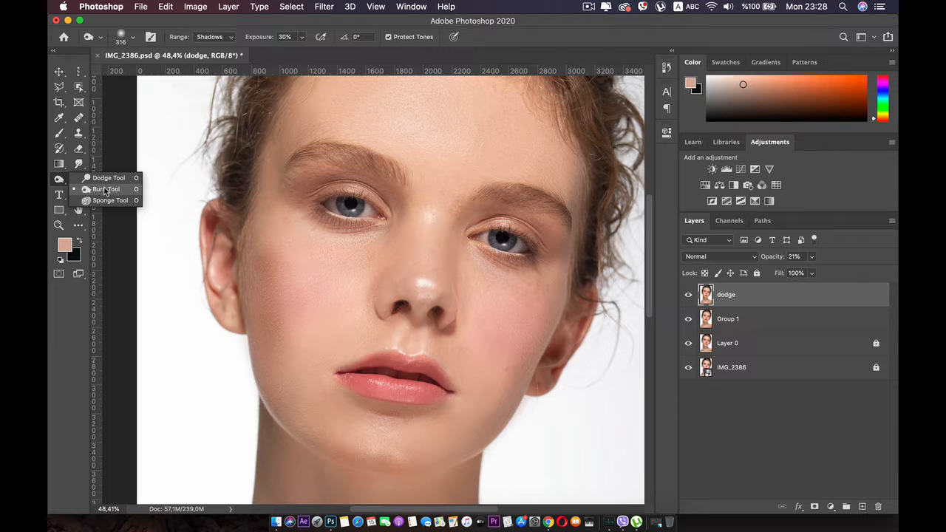
left_click(105, 179)
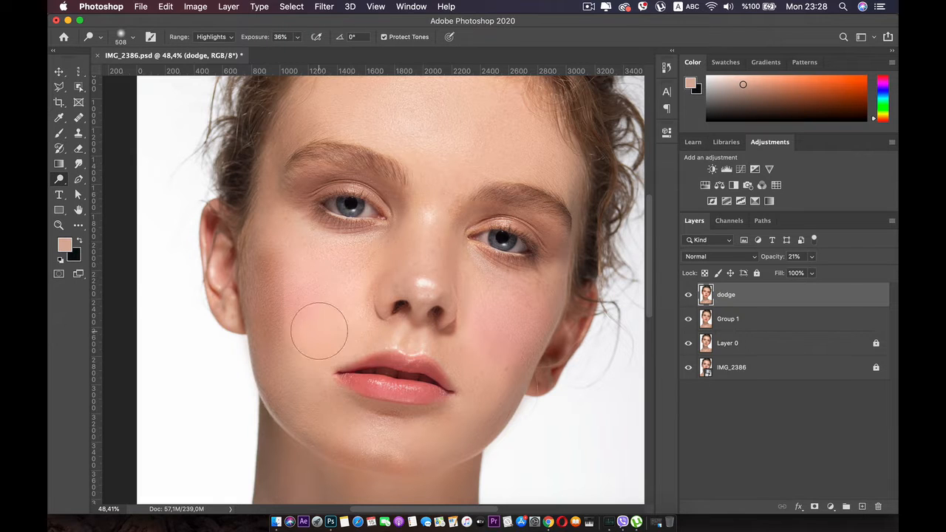
left_click(738, 318)
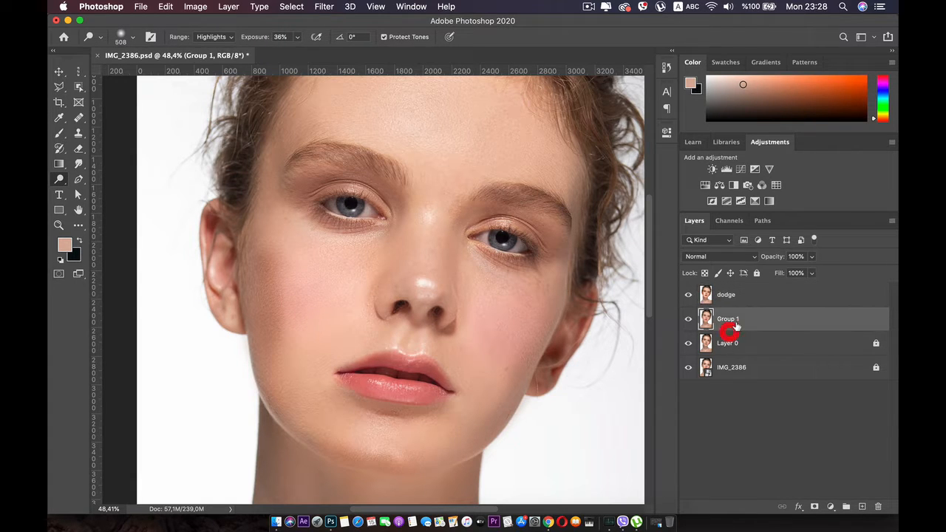
key("super+j")
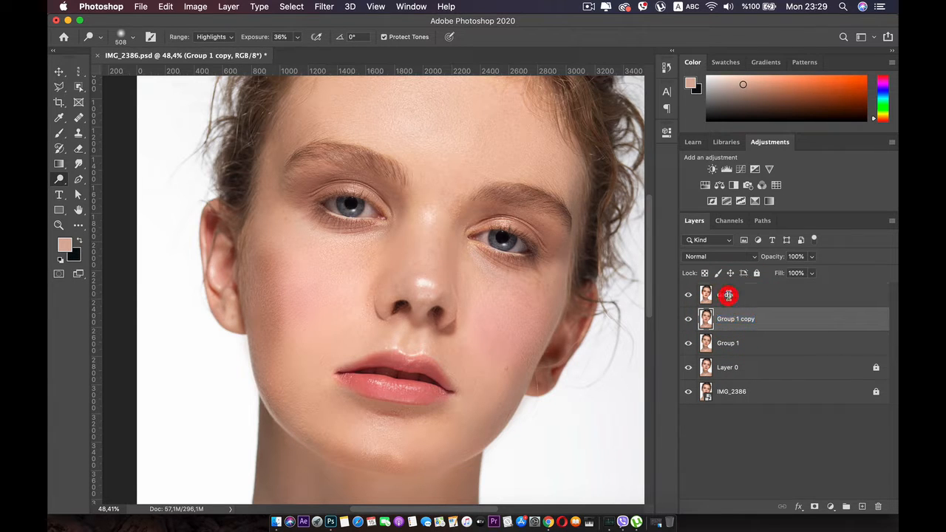
Step: Rename the top layer "buring" and the new Group 1 copy below it "dodge"
double_click(728, 295)
type("bur")
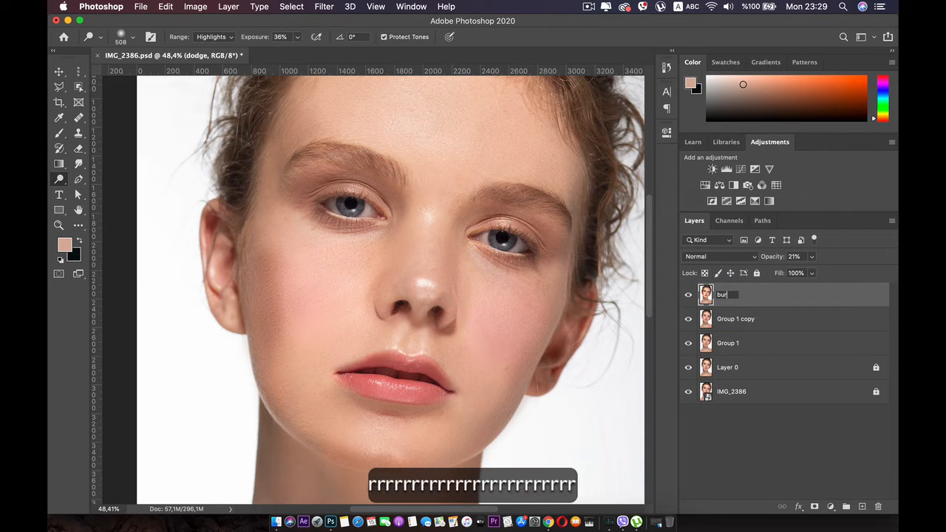
type("ing")
key("Return")
double_click(729, 318)
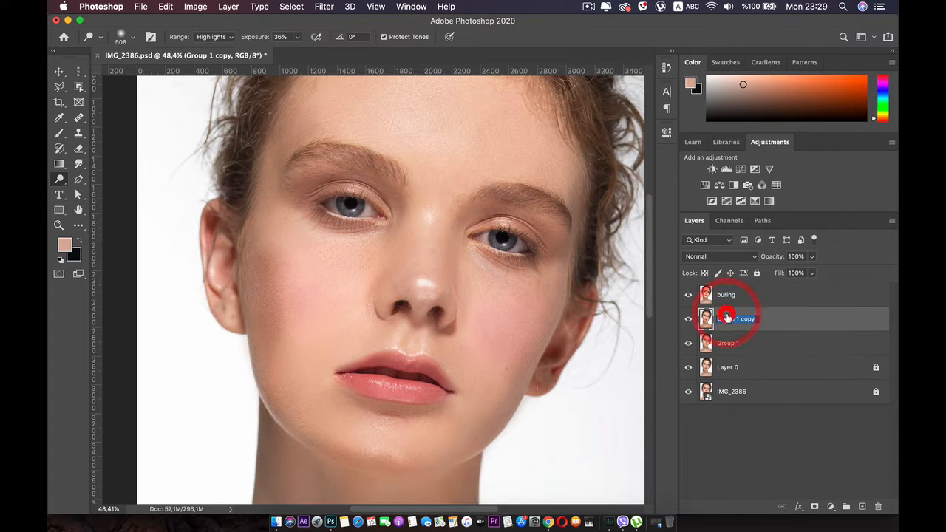
type("dodge")
key("Return")
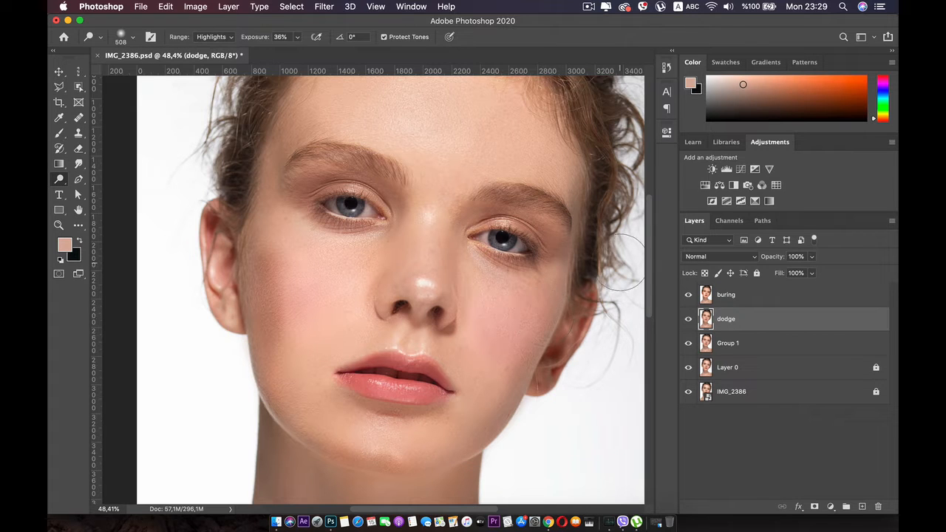
Step: Brighten the cheeks, nose bridge, forehead and chin with Dodge strokes on the "dodge" layer, undoing the first cheek stroke
mouse_move(404, 285)
left_mouse_down()
mouse_move(361, 269)
mouse_move(338, 317)
mouse_move(321, 315)
mouse_move(306, 258)
left_mouse_up()
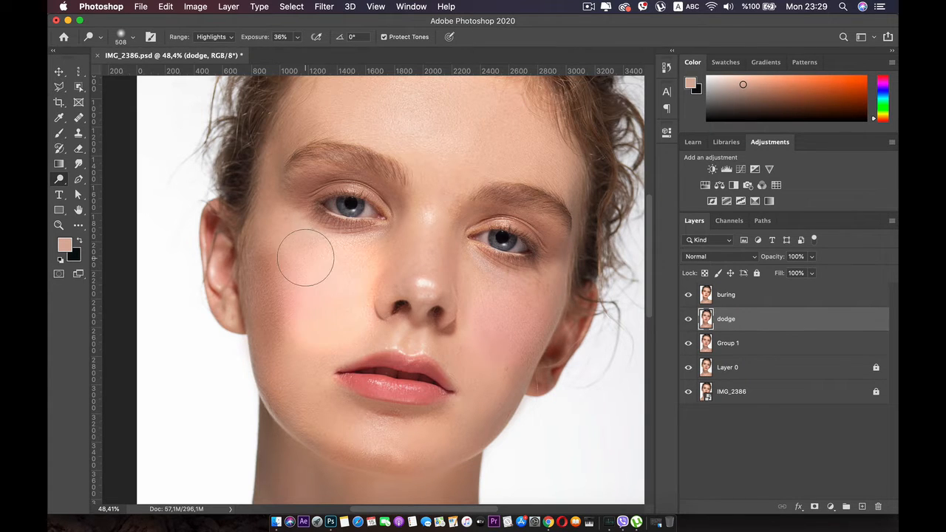
key("super+z")
mouse_move(452, 199)
left_mouse_down()
mouse_move(418, 264)
mouse_move(336, 152)
left_mouse_up()
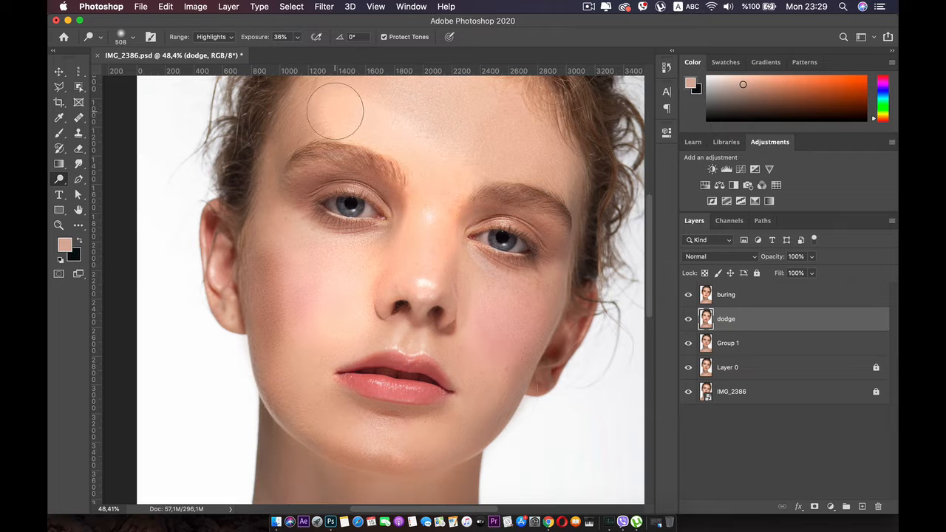
mouse_move(294, 114)
left_mouse_down()
mouse_move(320, 105)
mouse_move(514, 142)
mouse_move(573, 192)
mouse_move(572, 185)
mouse_move(531, 324)
mouse_move(493, 386)
mouse_move(482, 385)
mouse_move(477, 365)
mouse_move(410, 406)
left_mouse_up()
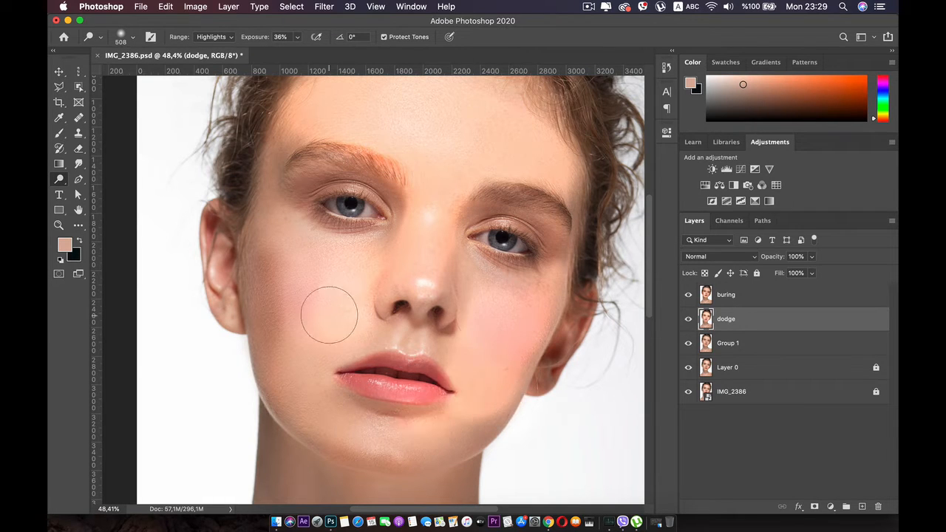
Step: Lower the "dodge" layer's opacity and toggle the visibility of the "dodge" and "buring" layers to compare the effect
left_click_drag(811, 272, 760, 275)
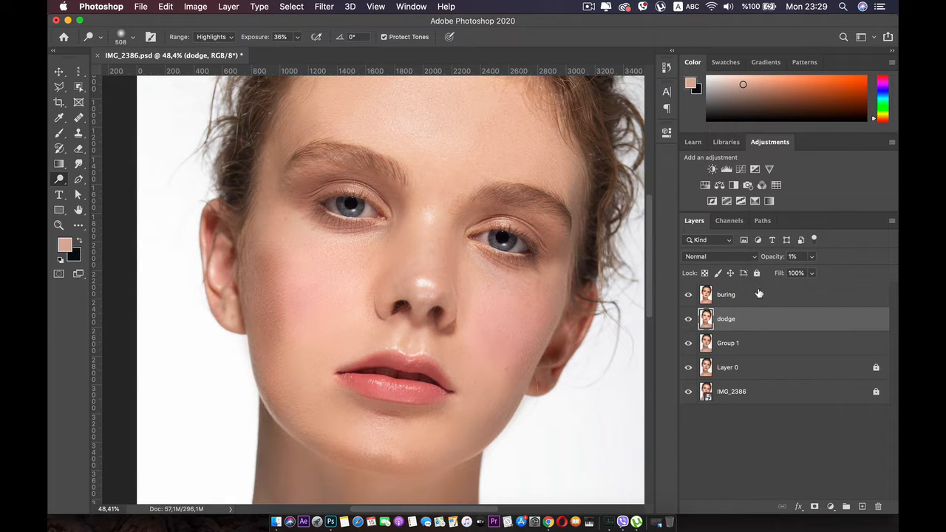
left_click(811, 257)
left_click_drag(812, 273, 815, 273)
left_click(685, 320)
left_click(688, 295)
left_click(688, 295)
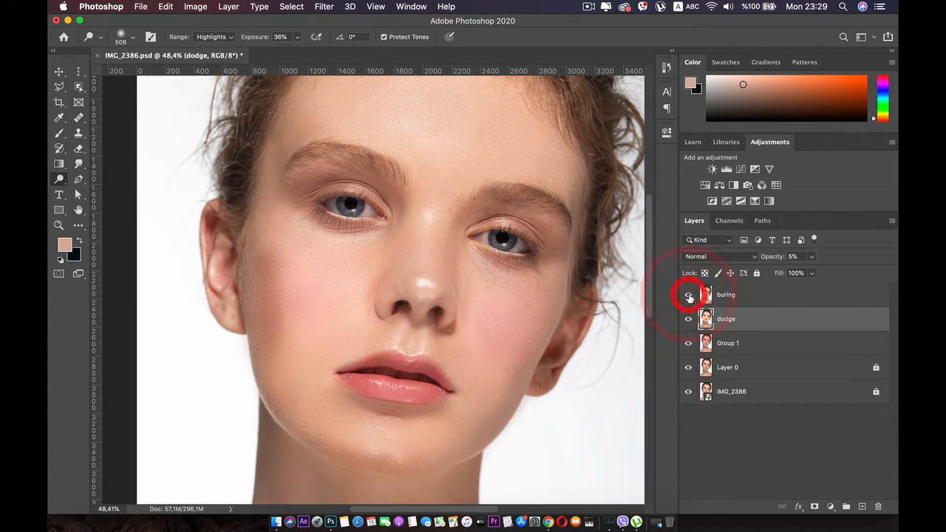
Step: Delete the "buring" and "dodge" layers, keeping Group 1 as the top layer
left_click(758, 295, "shift")
key("BackSpace")
key("BackSpace")
key("BackSpace")
key("BackSpace")
key("BackSpace")
key("BackSpace")
key("BackSpace")
key("BackSpace")
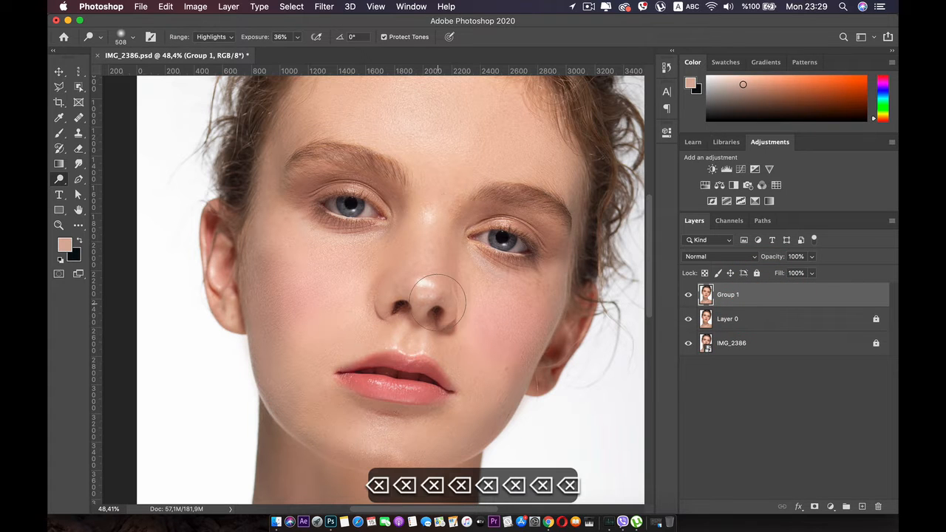
Step: Add a Curves adjustment layer above Group 1 and pull the middle of the RGB curve down to darken the image
scroll(437, 303, "down", 3)
scroll(438, 297, "up", 3)
left_click(431, 291)
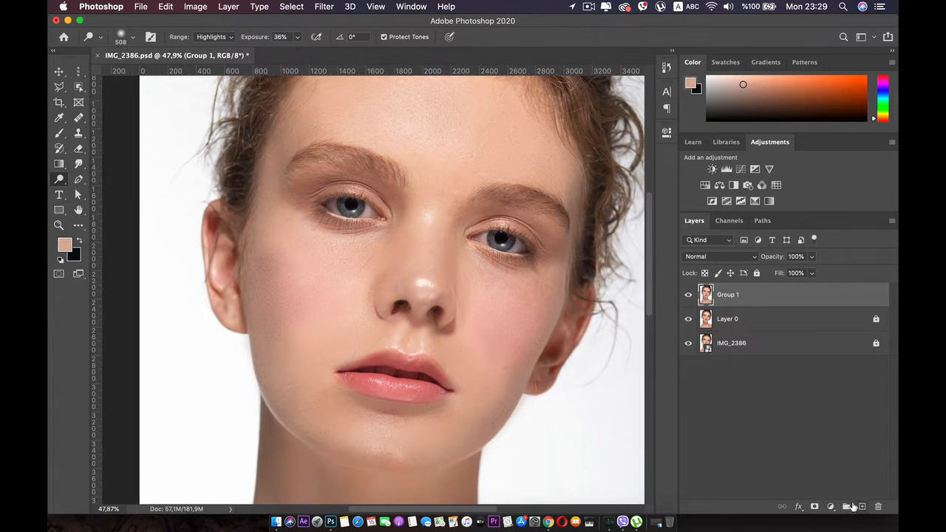
left_click(831, 506)
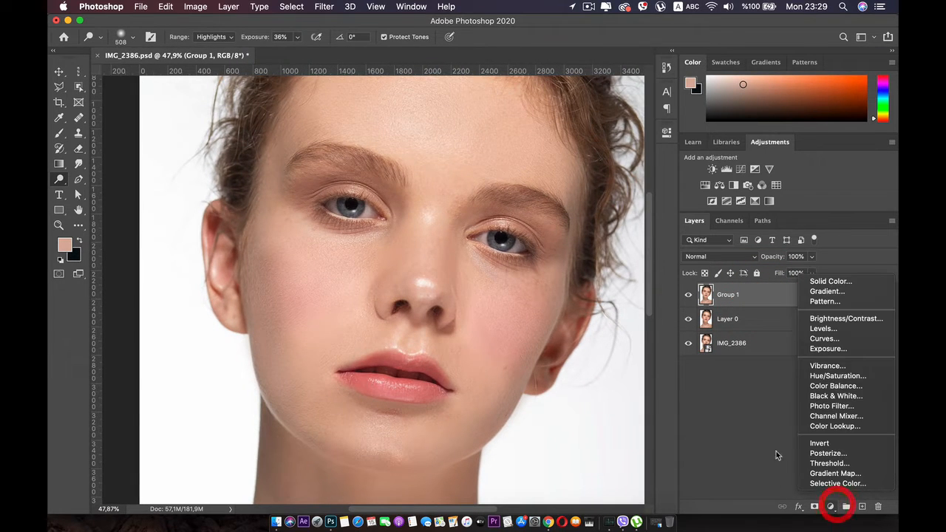
left_click(824, 338)
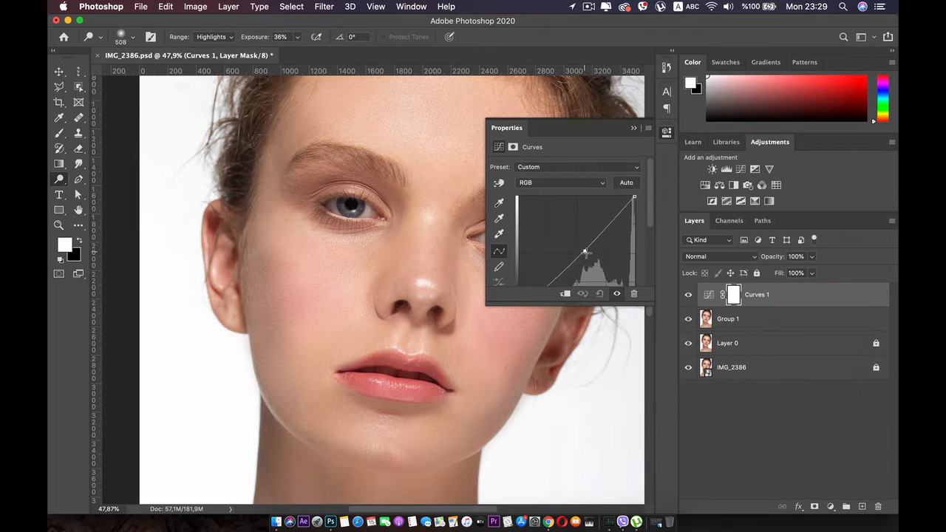
left_click_drag(584, 253, 596, 264)
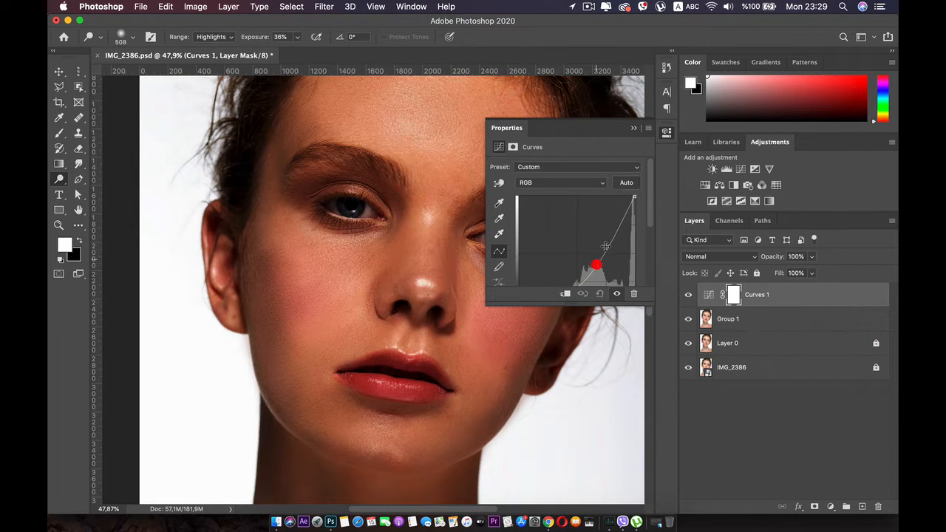
left_click(664, 134)
Step: Rename the Curves layer "burn" and invert its layer mask to black
double_click(756, 294)
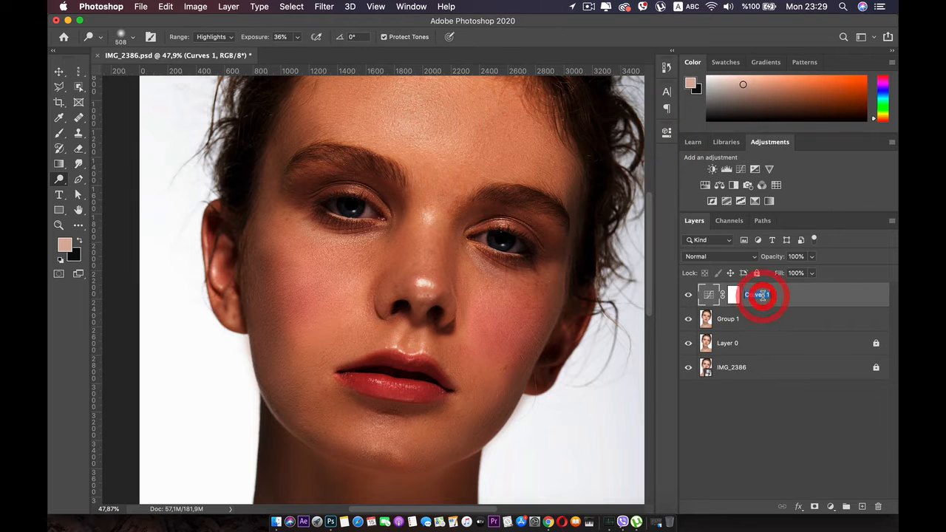
type("burn")
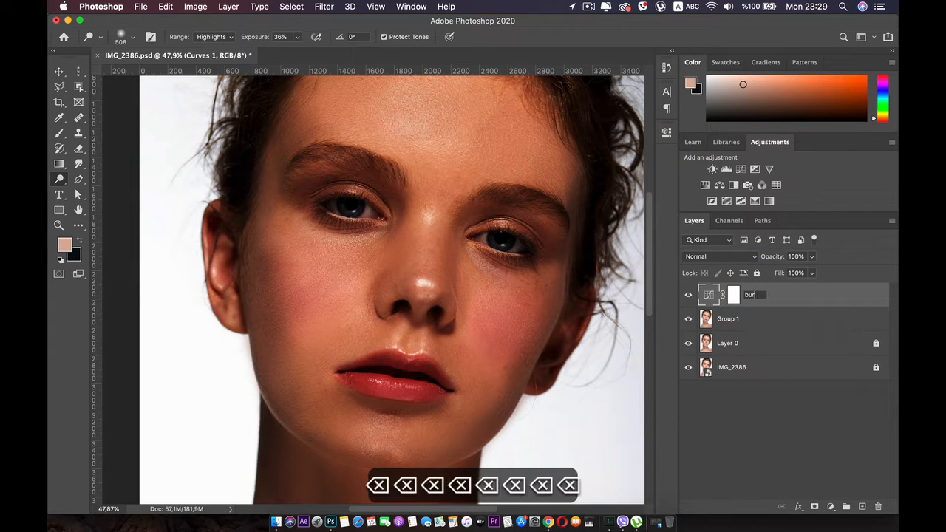
key("Return")
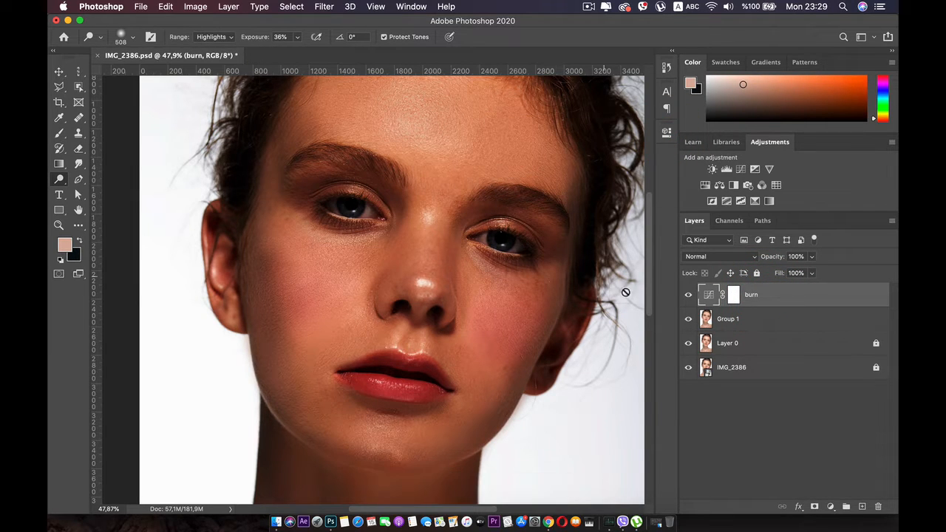
left_click(734, 295)
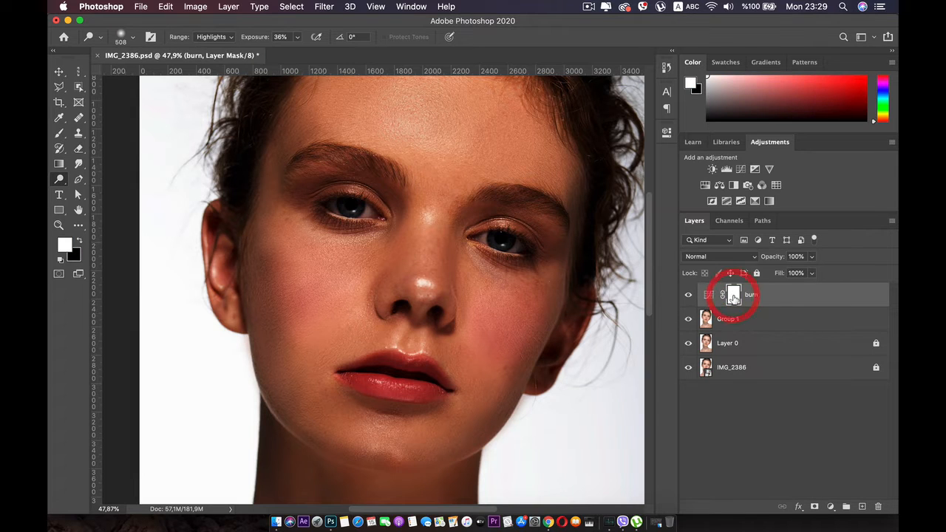
key("super+i")
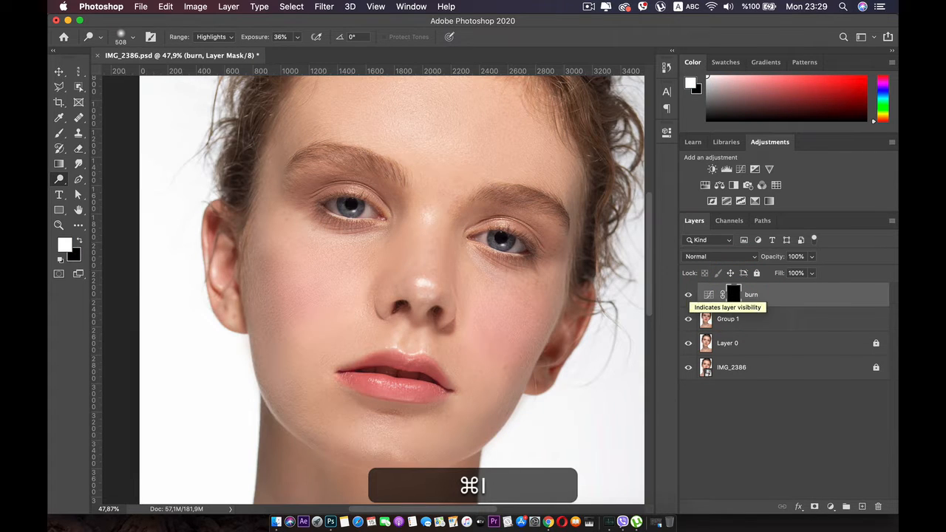
Step: Set up the Brush tool with a white foreground colour and 4% opacity for painting on the burn mask
left_click(59, 133)
left_click(78, 241)
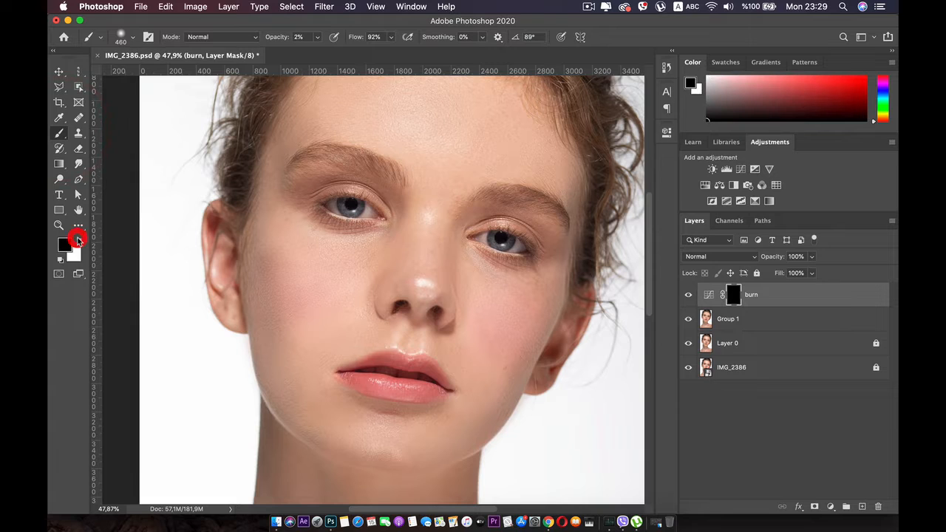
left_click(77, 241)
scroll(386, 283, "up", 1)
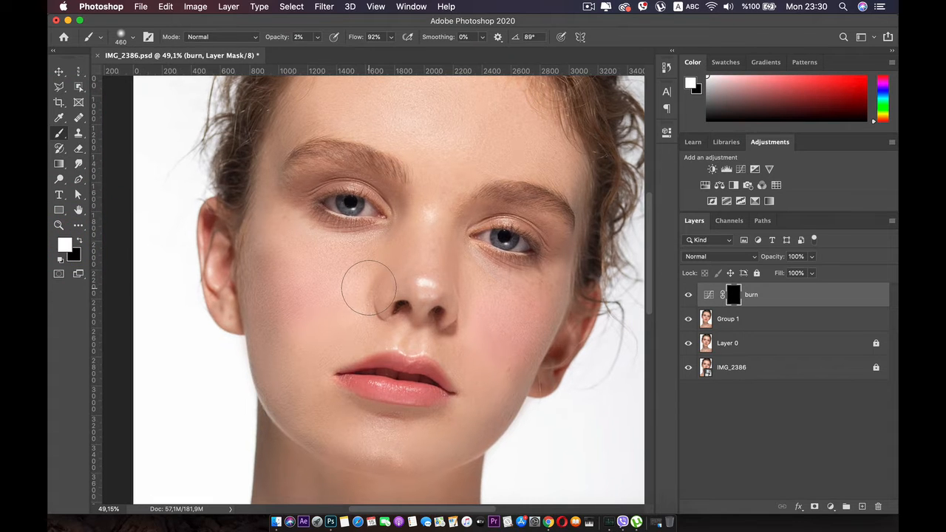
scroll(369, 287, "up", 3)
key("space")
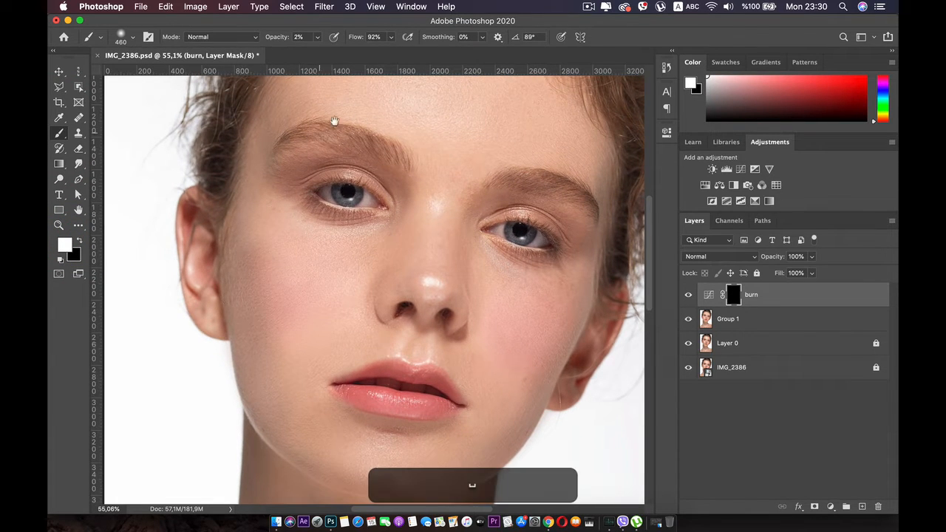
left_click(318, 37)
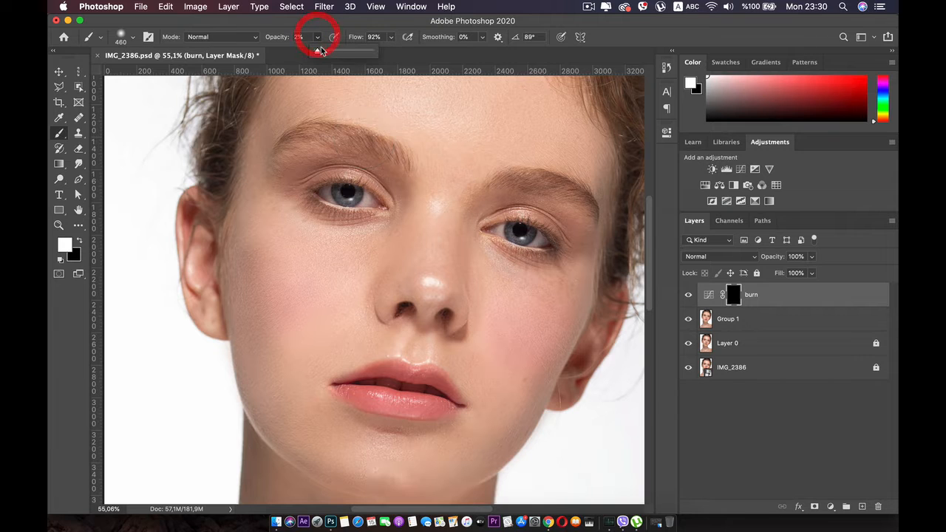
left_click(319, 50)
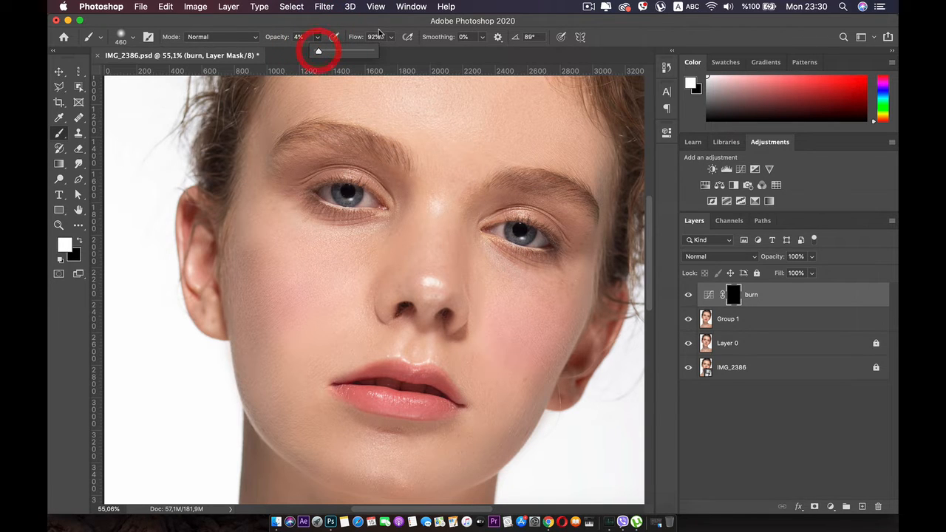
Step: Paint white on the burn mask over the outer cheeks, temples and edges of the face to contour them
key("space")
left_click_drag(262, 186, 263, 138)
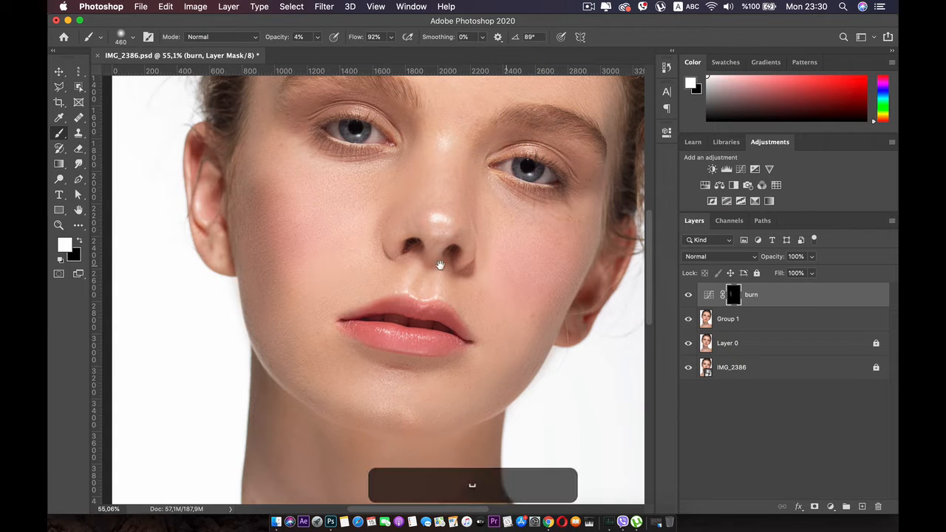
left_click_drag(337, 246, 390, 340)
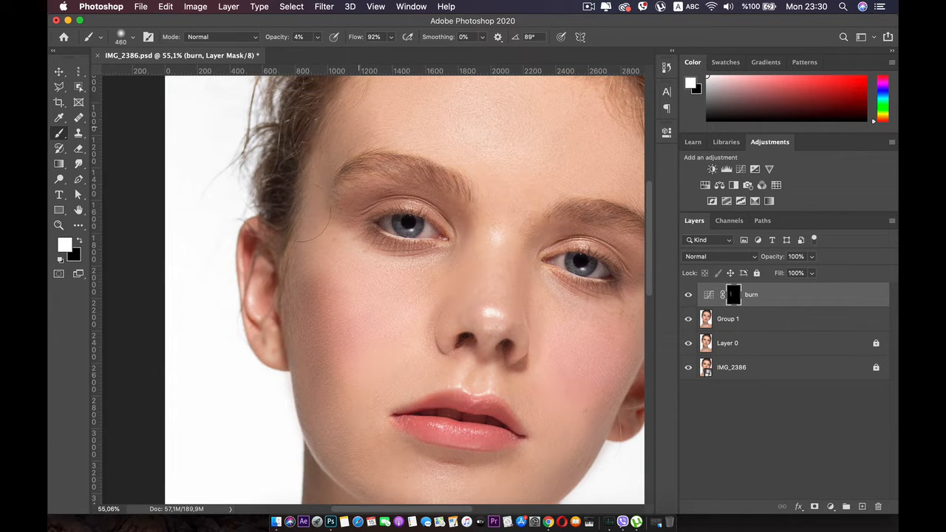
left_click_drag(327, 269, 264, 192)
scroll(370, 326, "down", 3)
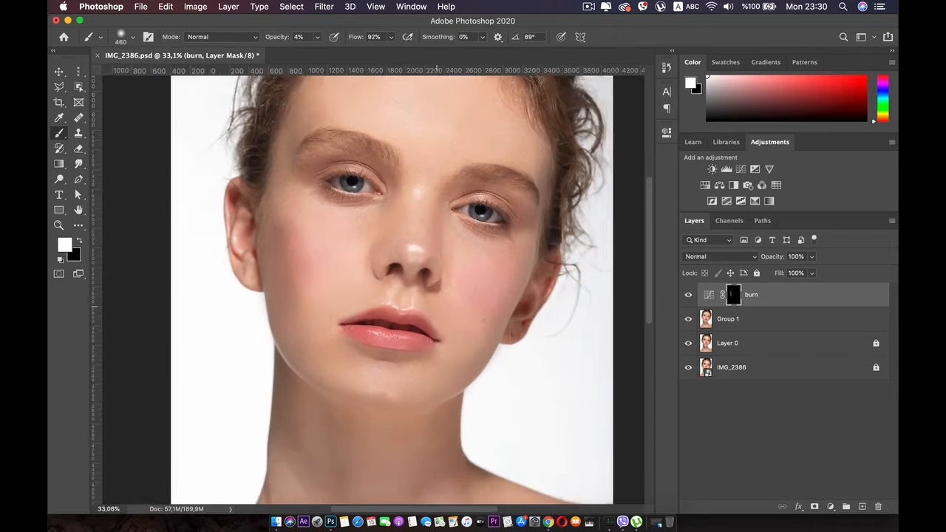
scroll(341, 411, "up", 1)
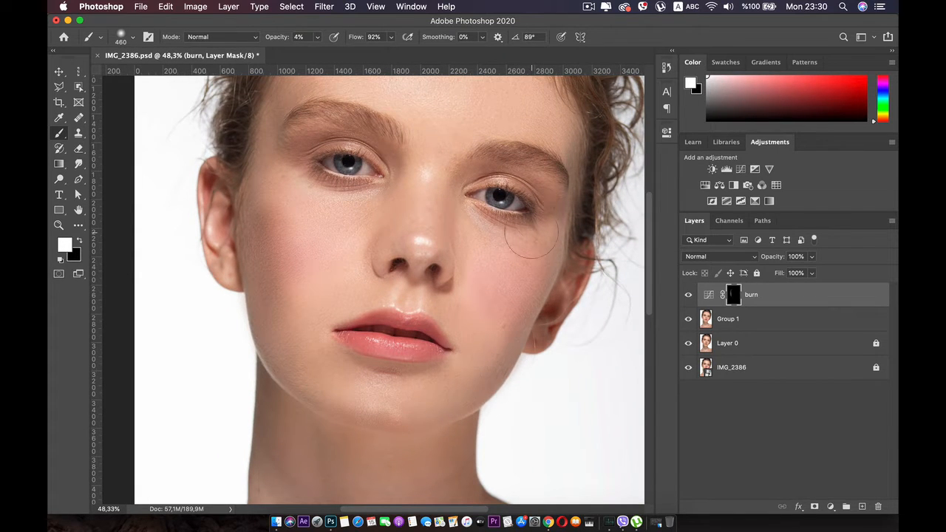
left_click_drag(379, 161, 377, 203)
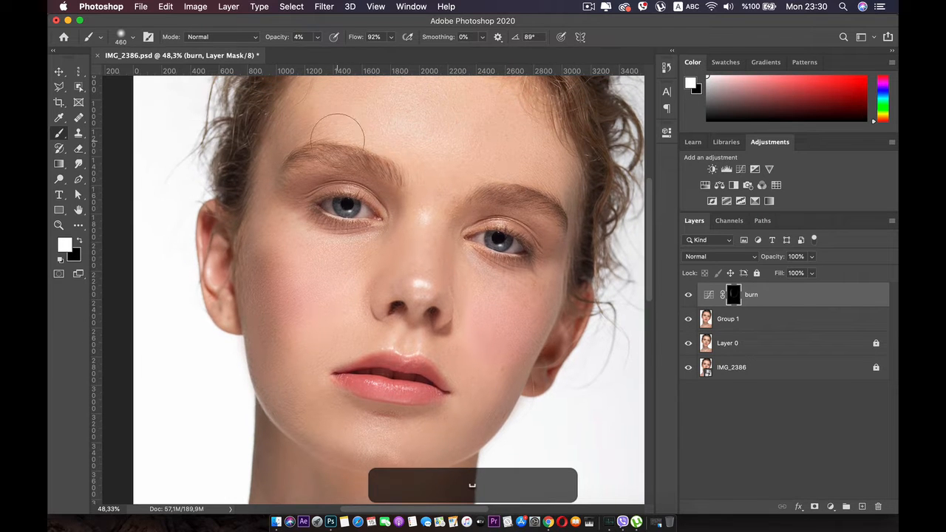
left_click_drag(272, 139, 255, 197)
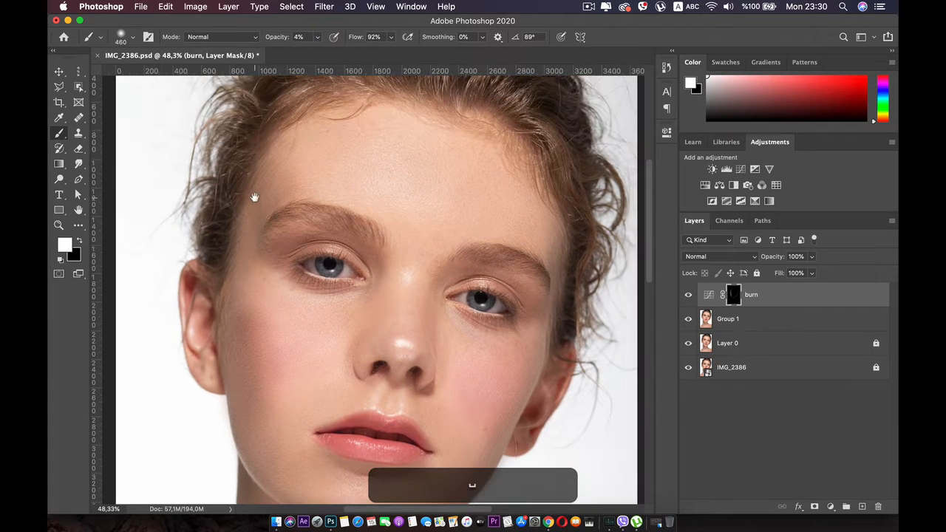
Step: Reduce the brush size to 188 px and shade the sides of the nose and the eye area on the burn mask
scroll(380, 316, "up", 5)
right_click(355, 287)
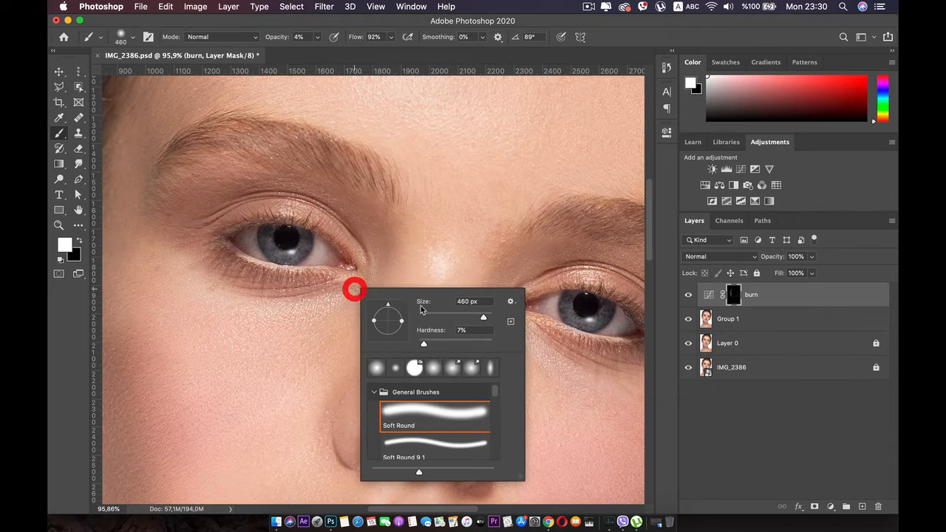
left_click_drag(467, 318, 447, 319)
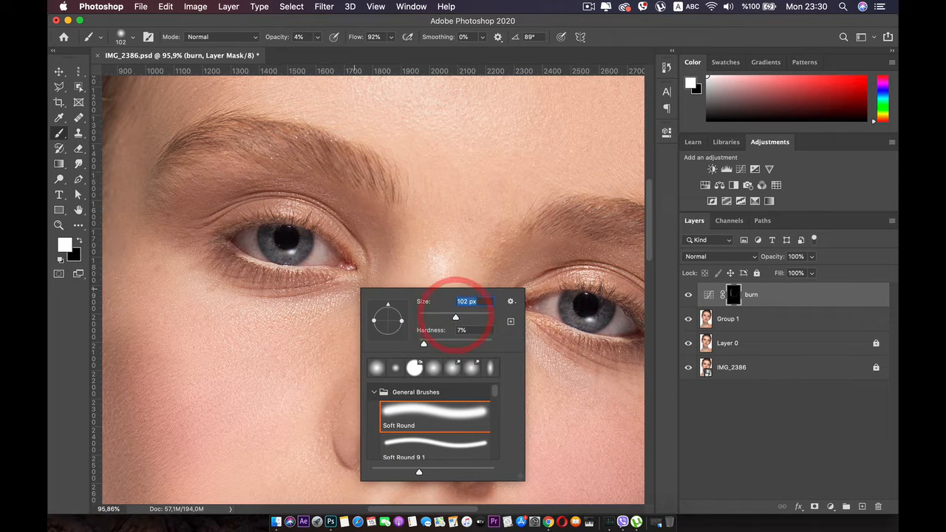
scroll(367, 303, "down", 1)
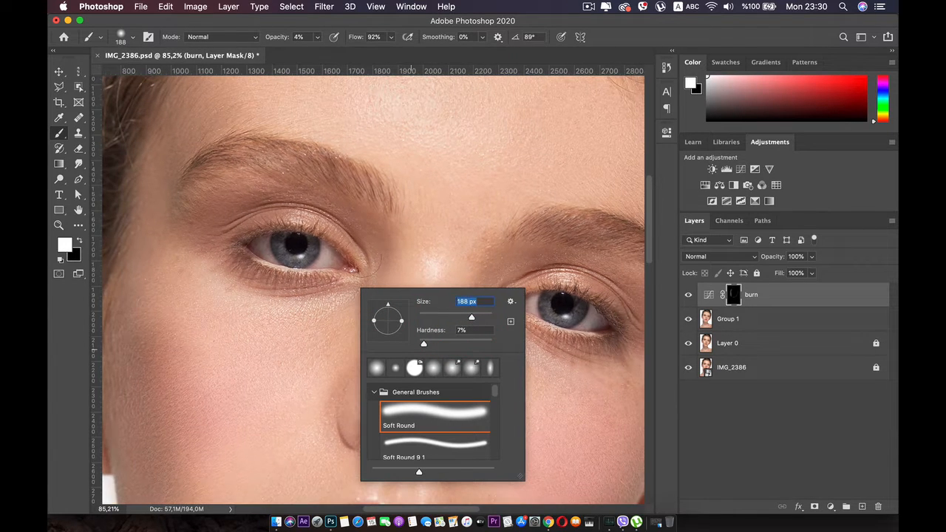
key("Return")
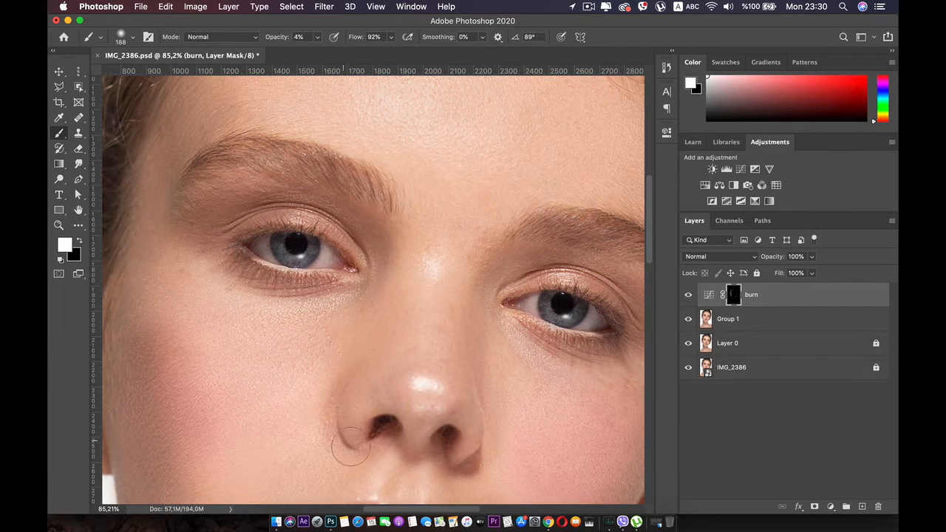
left_click_drag(351, 446, 281, 368)
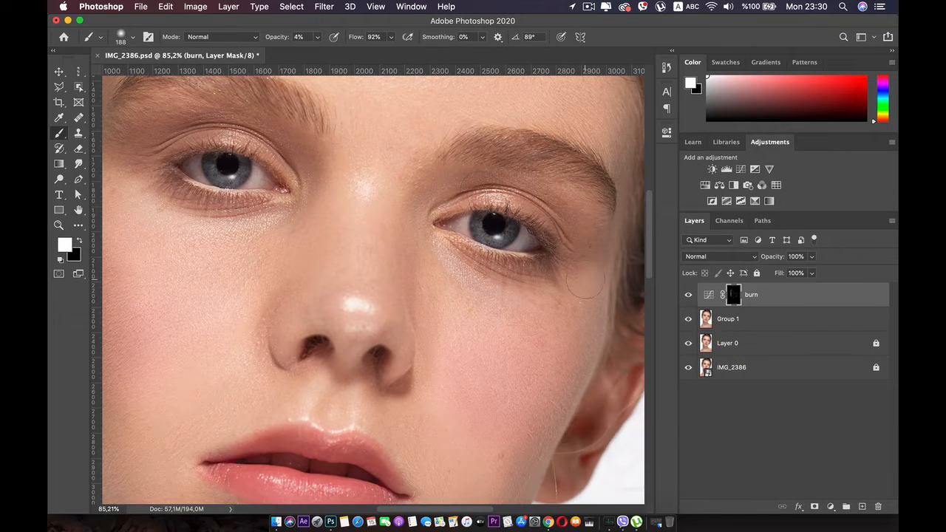
Step: Toggle the burn layer's visibility to compare the face with and without the contouring
scroll(595, 278, "down", 4)
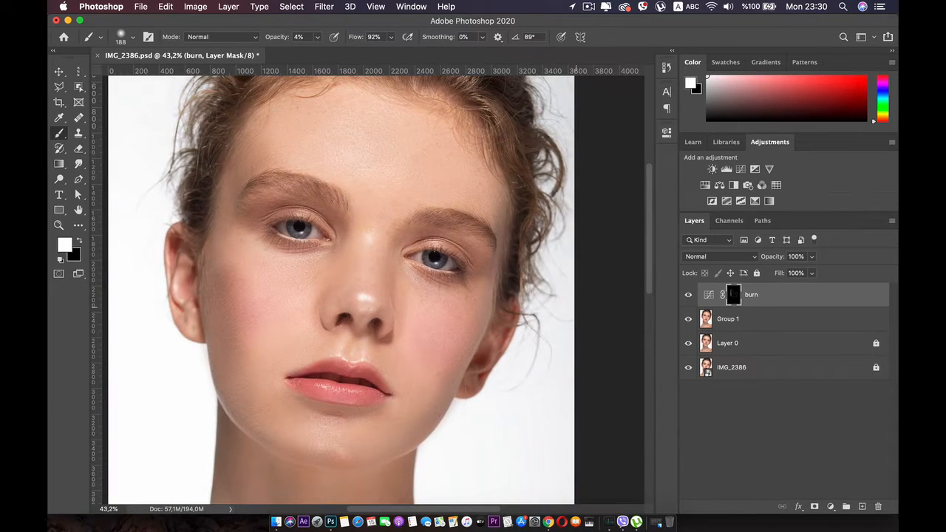
left_click(688, 295)
left_click(688, 295)
left_click(688, 295)
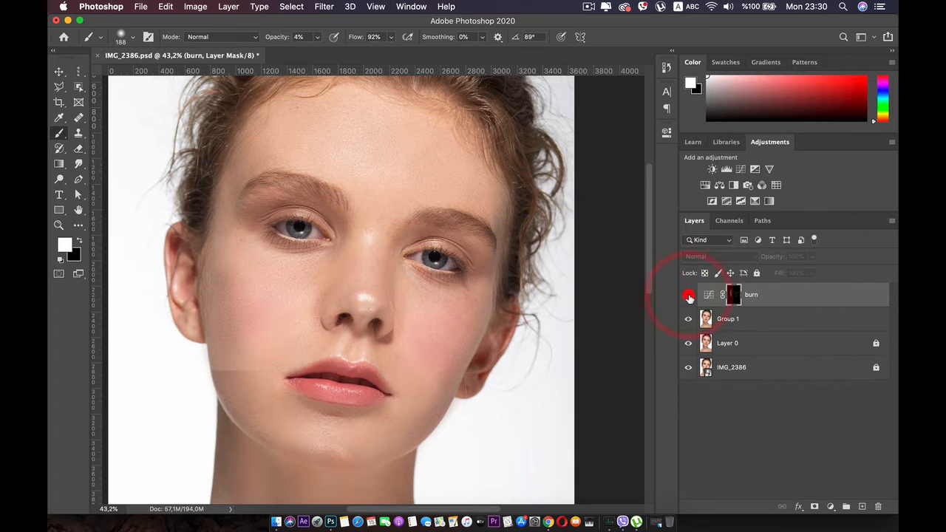
left_click(688, 295)
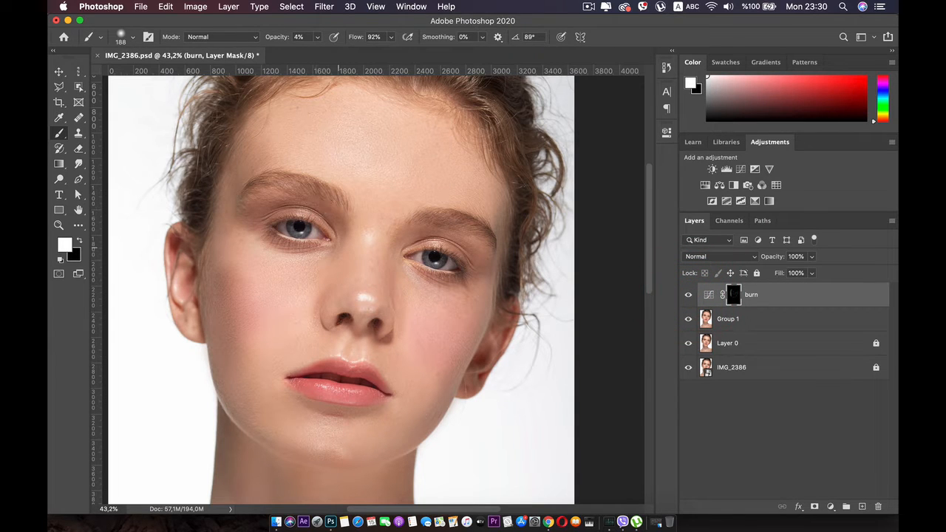
Step: Add burn mask strokes at the outer corners of both eyes and beneath the lower lip
left_click(261, 218)
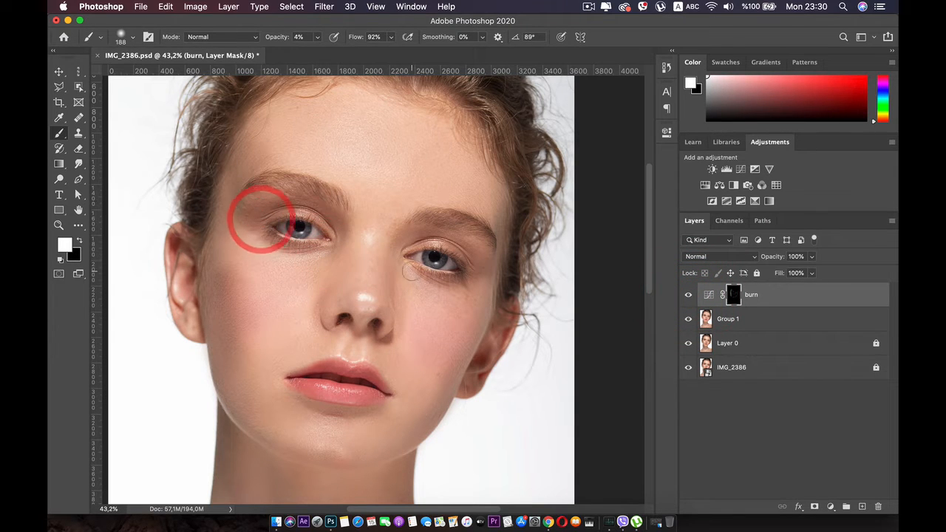
left_click(486, 260)
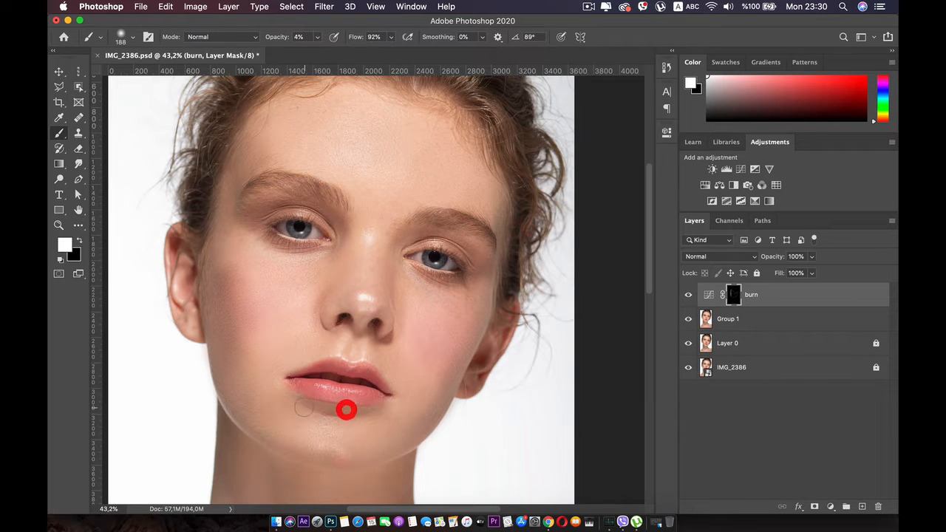
left_click(368, 415)
left_click(374, 401)
left_click(314, 402)
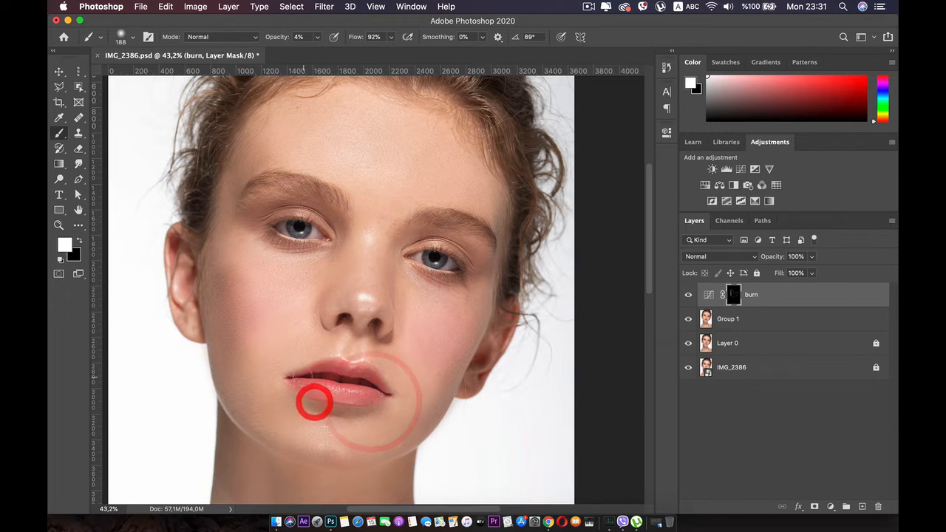
Step: Add more burn mask strokes around the lips, beside the nostril, and along the jaw and temple on the near side of the face
left_click(339, 369)
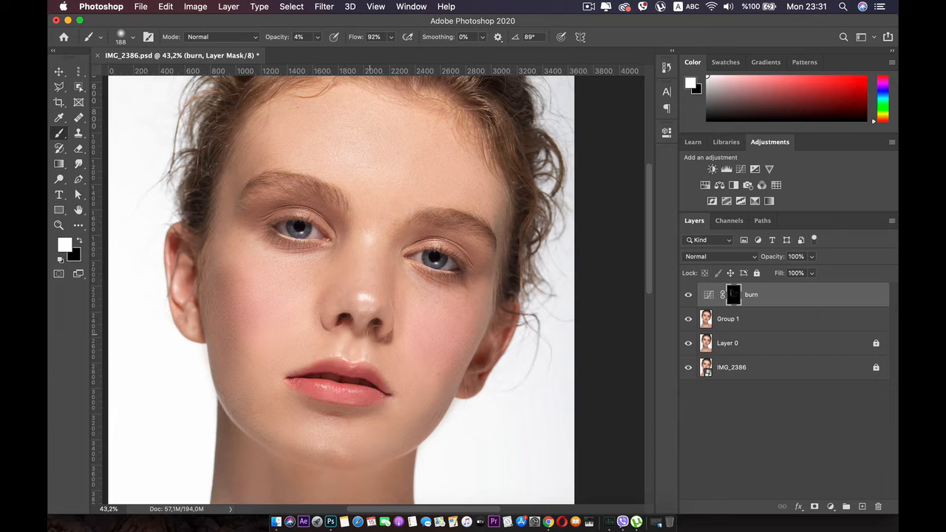
left_click(398, 328)
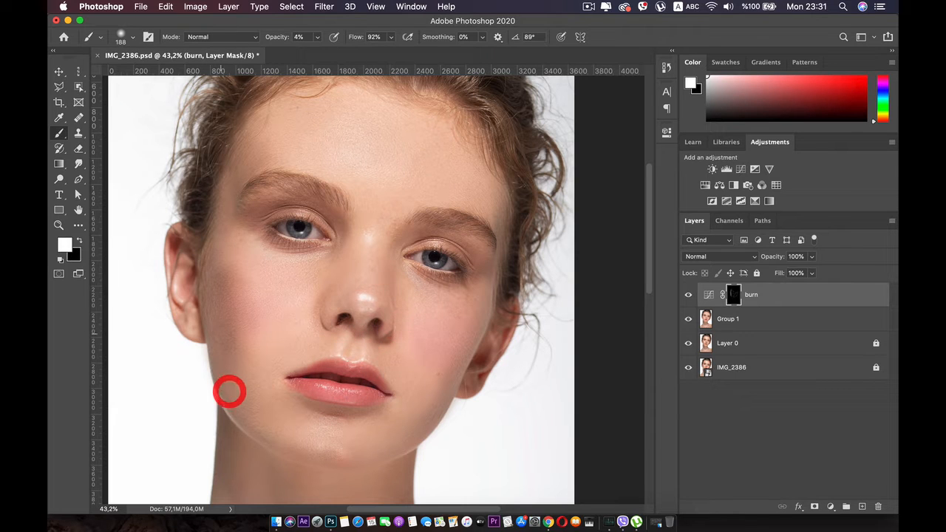
left_click(232, 384)
left_click(232, 410)
left_click_drag(220, 199, 205, 260)
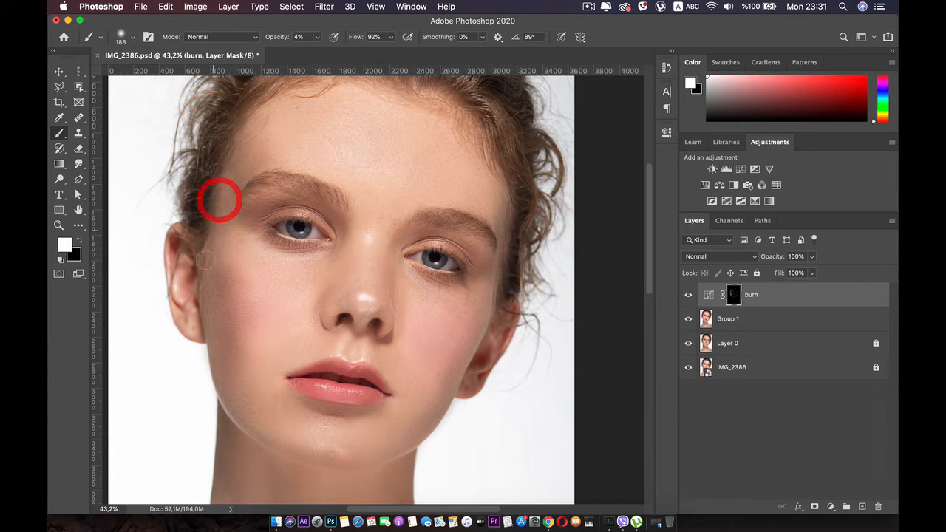
left_click(205, 261)
scroll(204, 261, "down", 3)
scroll(373, 289, "up", 2)
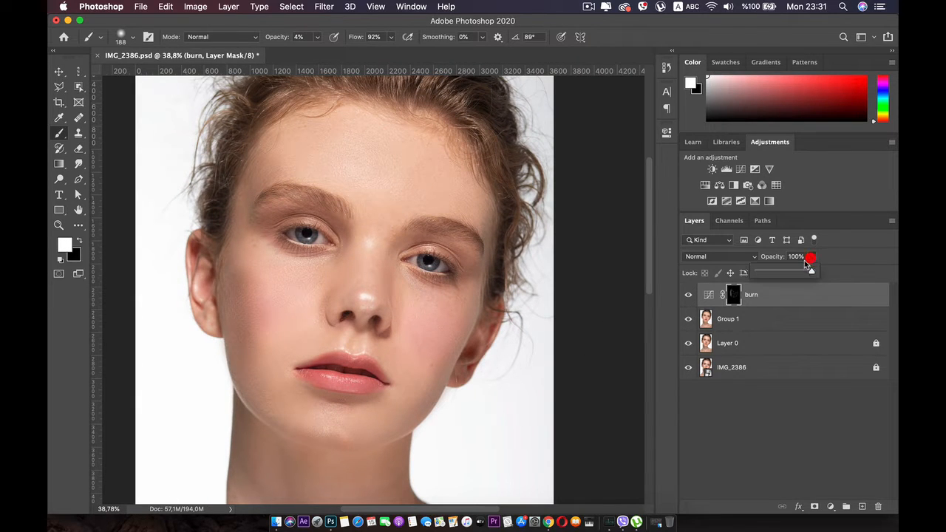
Step: Try a lower opacity for the burn layer and undo the change
left_click(790, 270)
key("super+z")
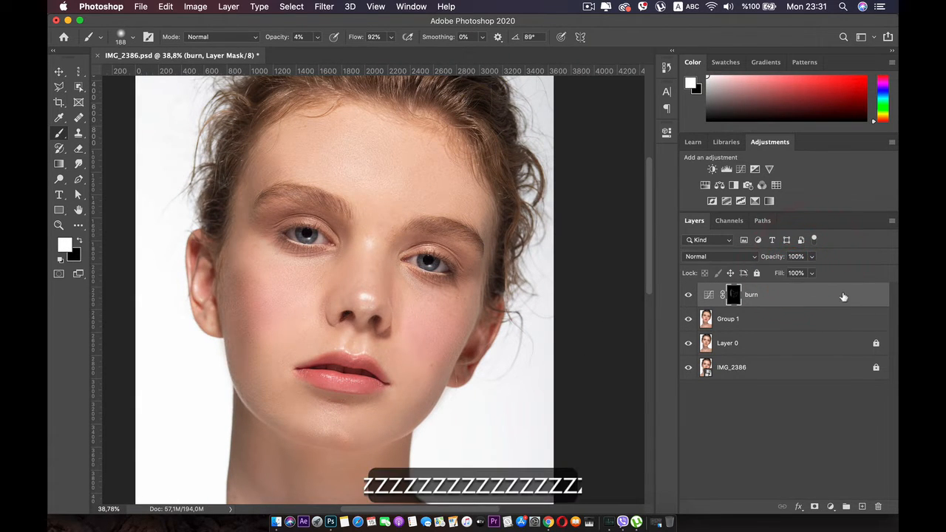
left_click(808, 426)
Step: Open the burn layer's blending options and set the white end of the Blend If Underlying Layer range to 165
double_click(864, 296)
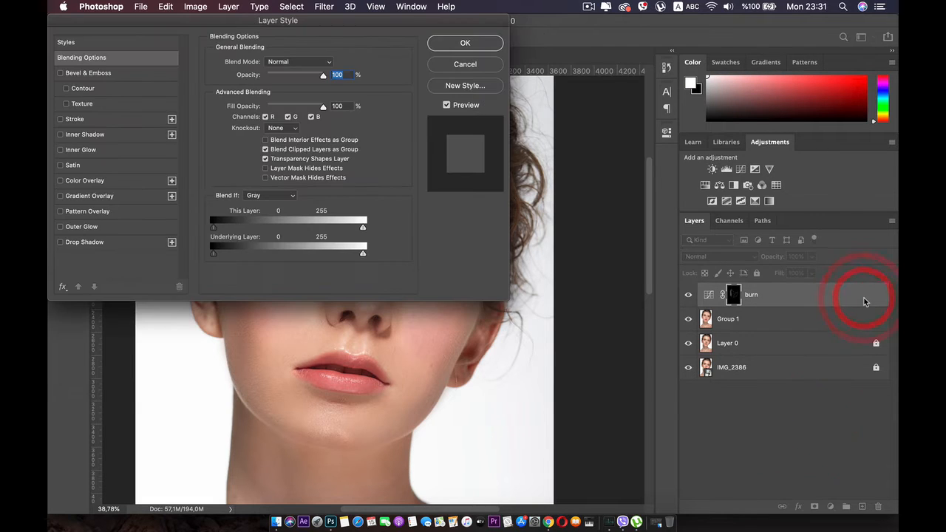
left_click_drag(207, 17, 580, 31)
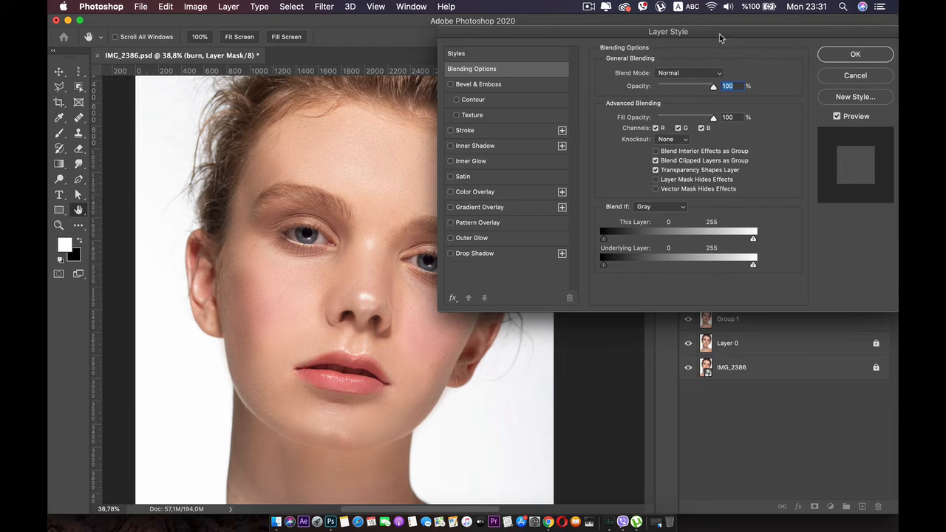
left_click_drag(721, 37, 503, 4)
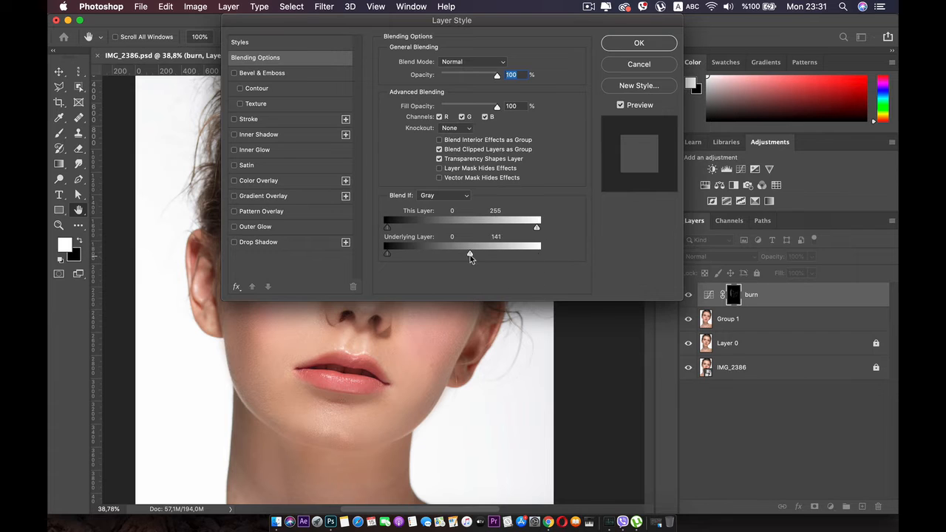
mouse_move(470, 255)
left_mouse_down()
mouse_move(432, 257)
mouse_move(484, 255)
left_mouse_up()
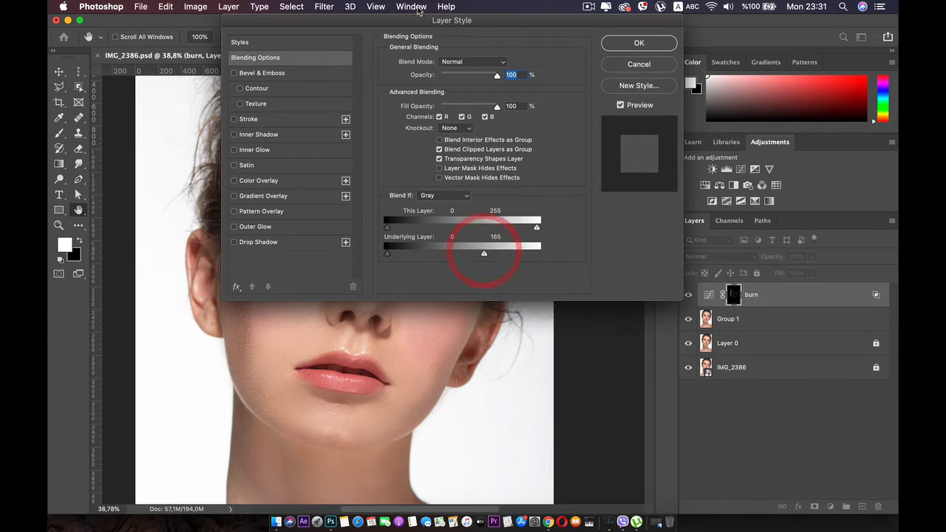
left_click_drag(419, 20, 605, 20)
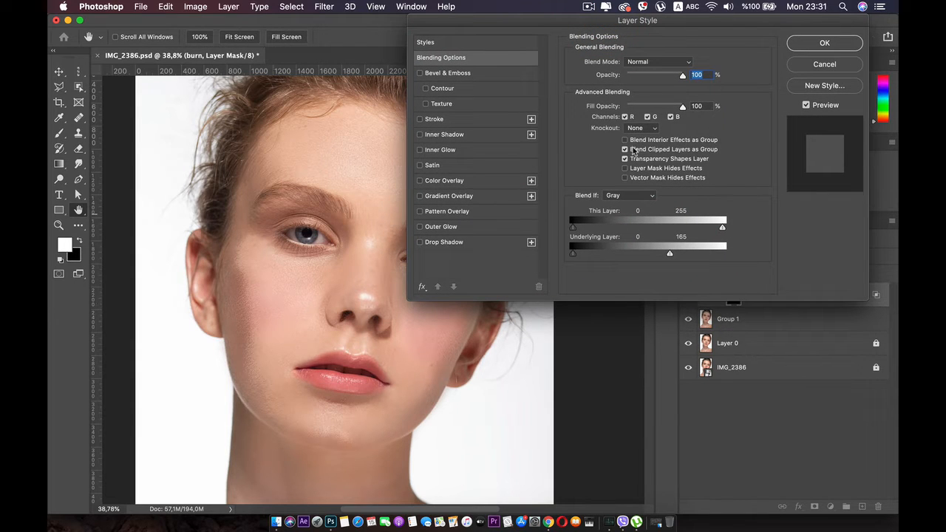
Step: Reposition the Layer Style dialog to keep the cheek in view and set the Underlying Layer white limit to 171
left_click_drag(643, 23, 376, 338)
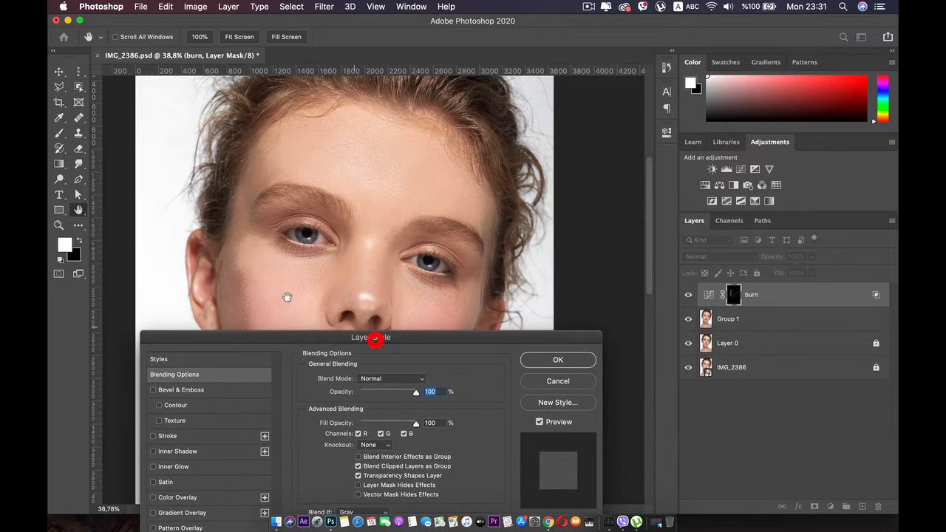
left_click(737, 323)
left_click_drag(447, 337, 672, 134)
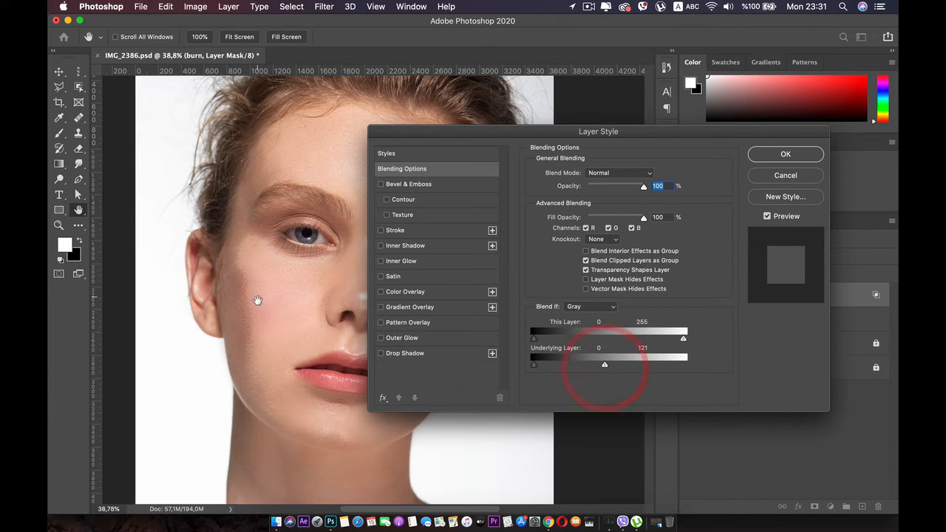
left_click_drag(604, 365, 634, 362)
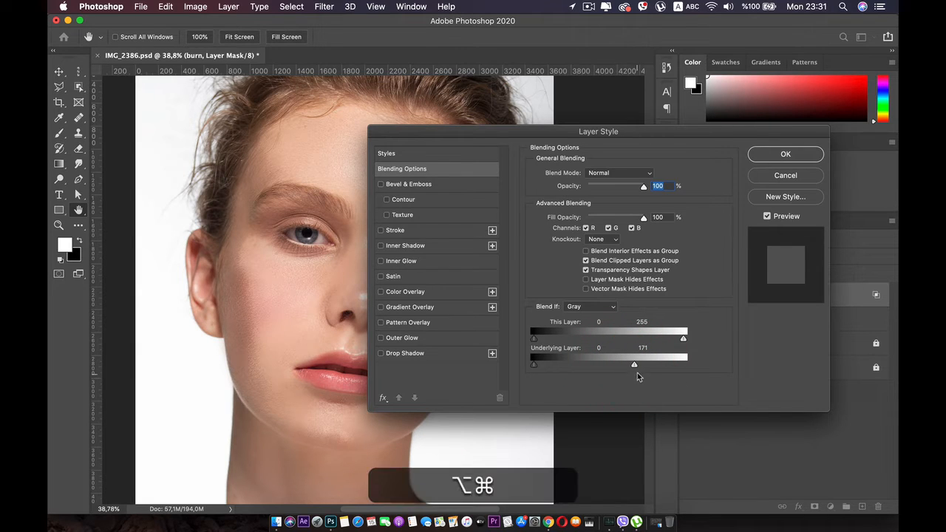
Step: Split the Underlying Layer white limit to 171 / 248 for a smooth transition and accept the layer style
left_click_drag(634, 364, 666, 368)
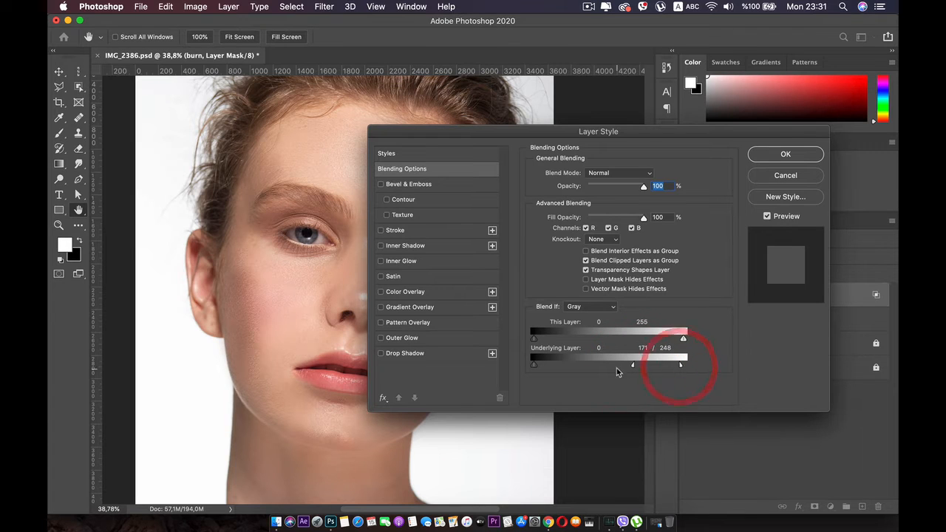
left_click_drag(600, 367, 601, 368)
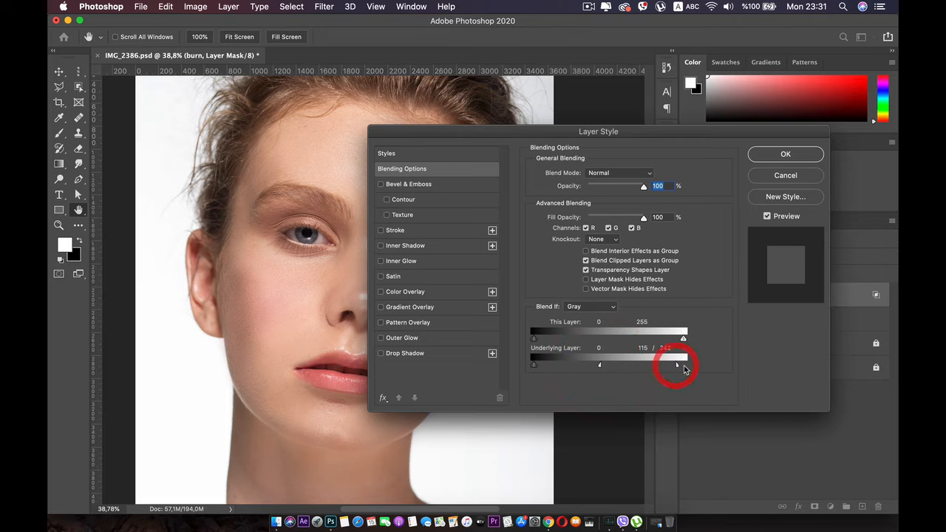
mouse_move(537, 151)
left_mouse_down()
mouse_move(750, 178)
mouse_move(703, 399)
mouse_move(573, 212)
mouse_move(630, 358)
mouse_move(524, 185)
left_mouse_up()
left_click(793, 204)
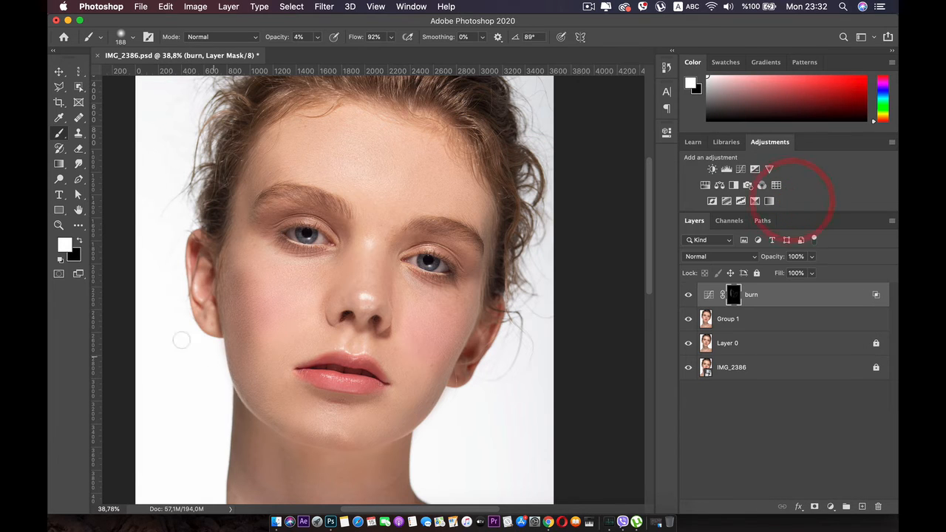
Step: Compare the face with the burn layer hidden and shown, and set the layer's opacity to 50%
left_click(688, 295)
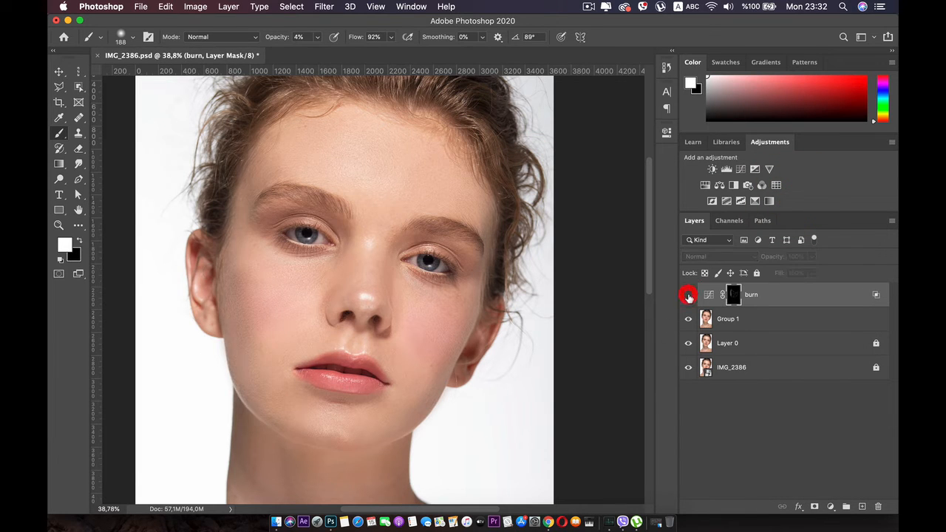
left_click(688, 295)
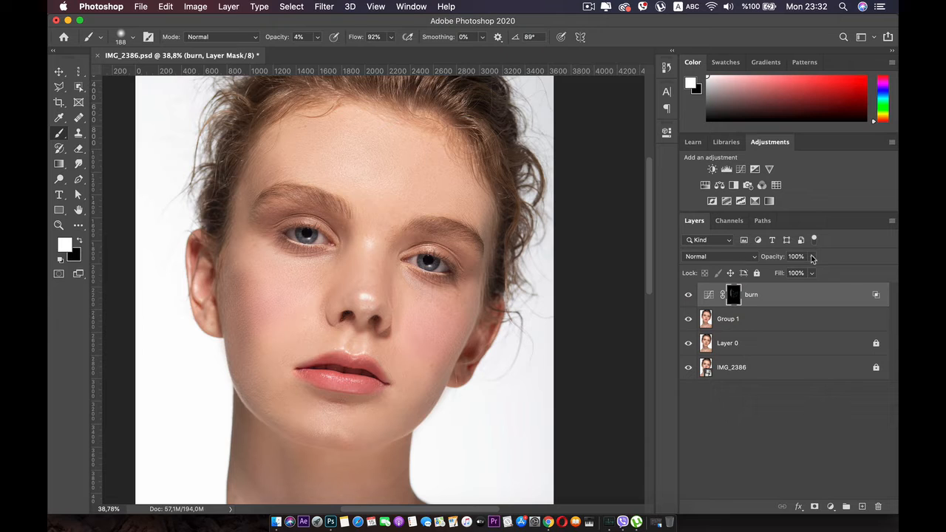
left_click_drag(794, 272, 786, 271)
left_click(785, 385)
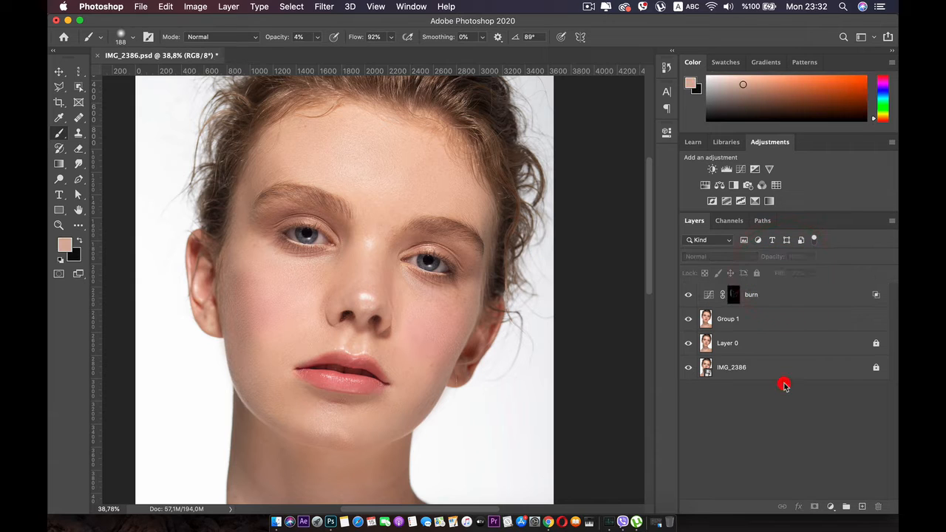
left_click(768, 296)
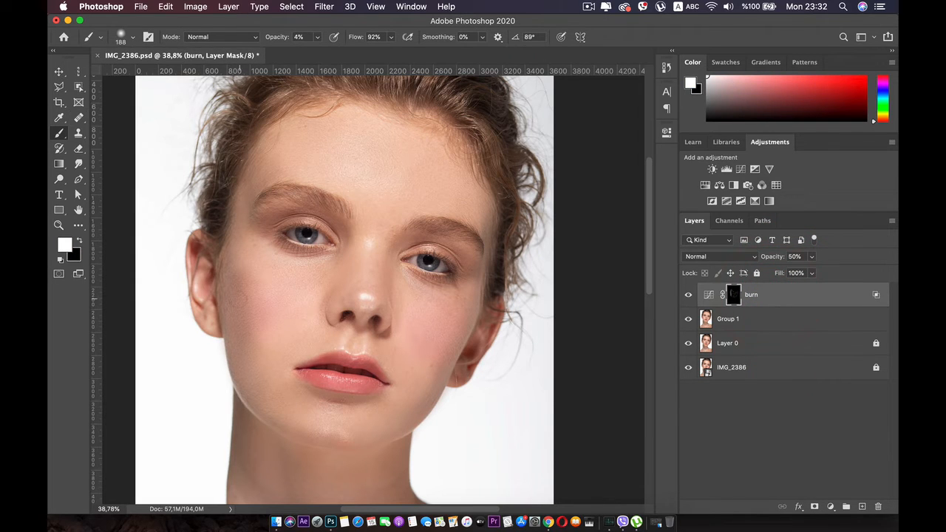
Step: Paint more shading on the burn mask along the jaw and chin and beneath both eyes
mouse_move(237, 382)
left_mouse_down()
mouse_move(281, 429)
mouse_move(321, 447)
mouse_move(354, 443)
left_mouse_up()
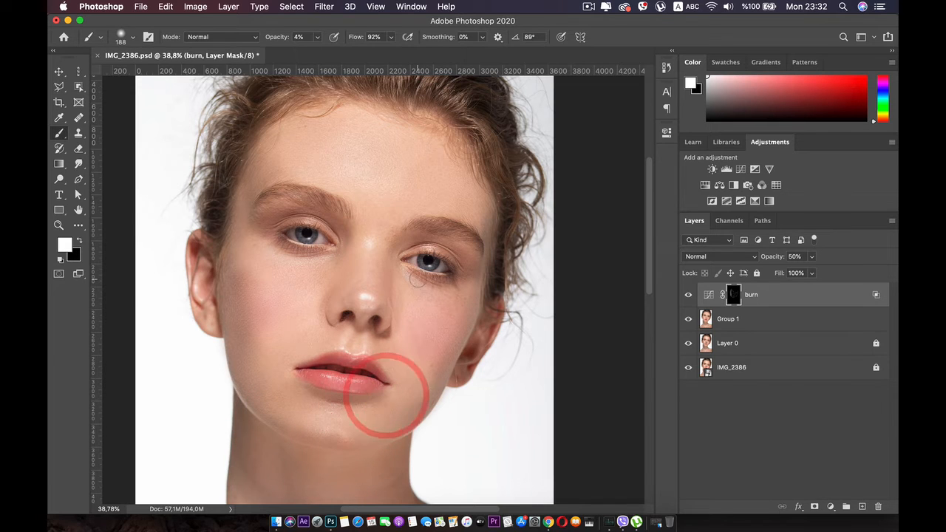
mouse_move(460, 289)
left_mouse_down()
mouse_move(450, 287)
mouse_move(458, 294)
left_mouse_up()
left_click_drag(402, 267, 433, 289)
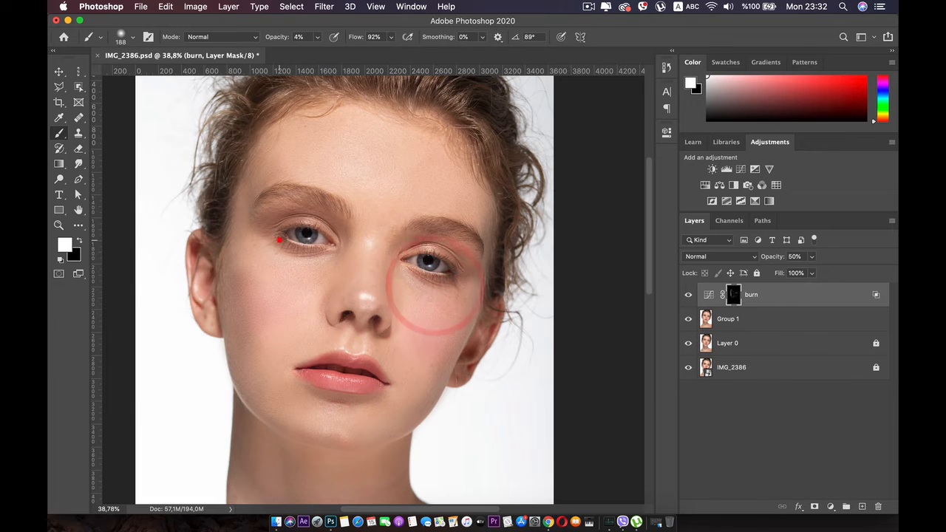
mouse_move(280, 241)
left_mouse_down()
mouse_move(313, 261)
mouse_move(335, 246)
mouse_move(335, 266)
left_mouse_up()
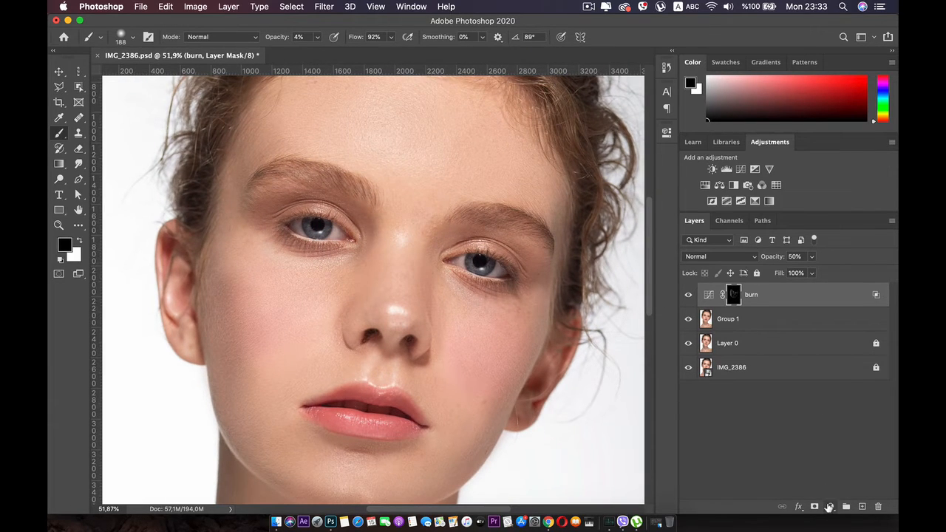
left_click(829, 507)
left_click(846, 320)
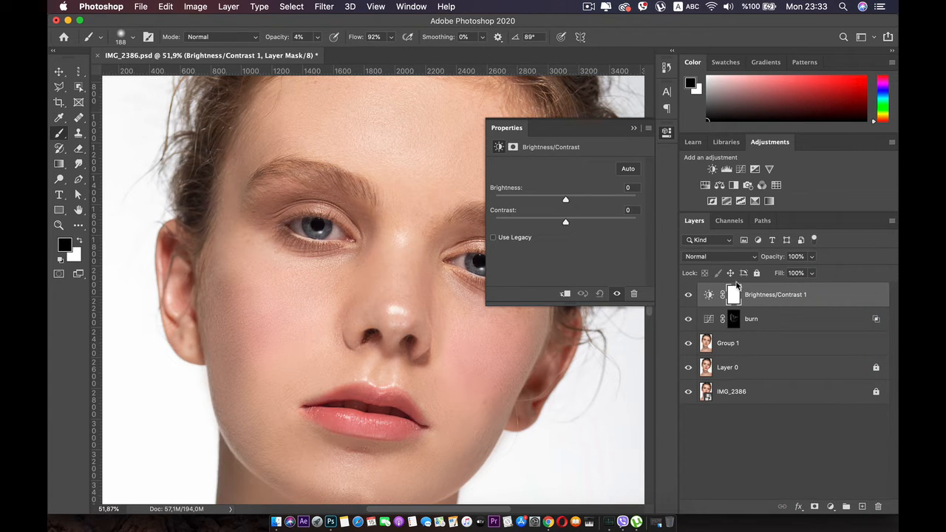
key("super+z")
Step: Add a Curves adjustment layer above the burn layer and raise the RGB curve's midtones to brighten the image
left_click(829, 507)
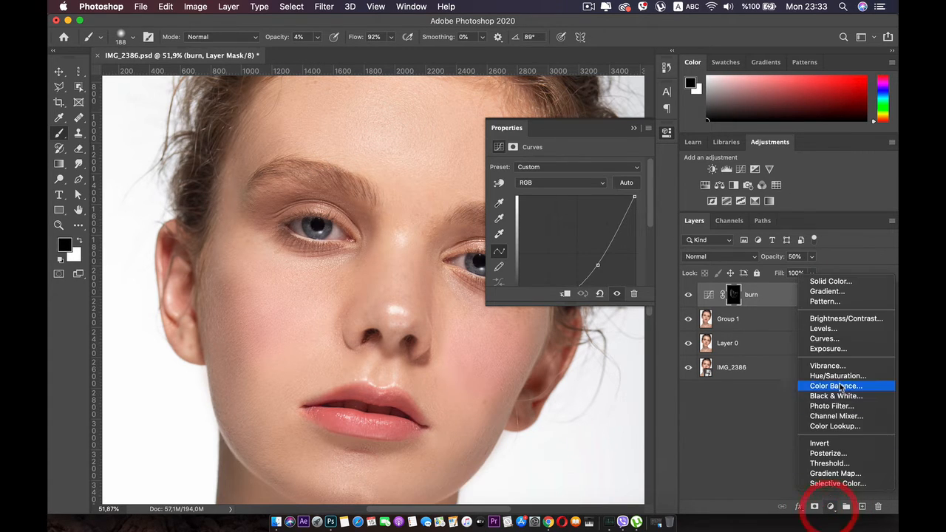
left_click(835, 339)
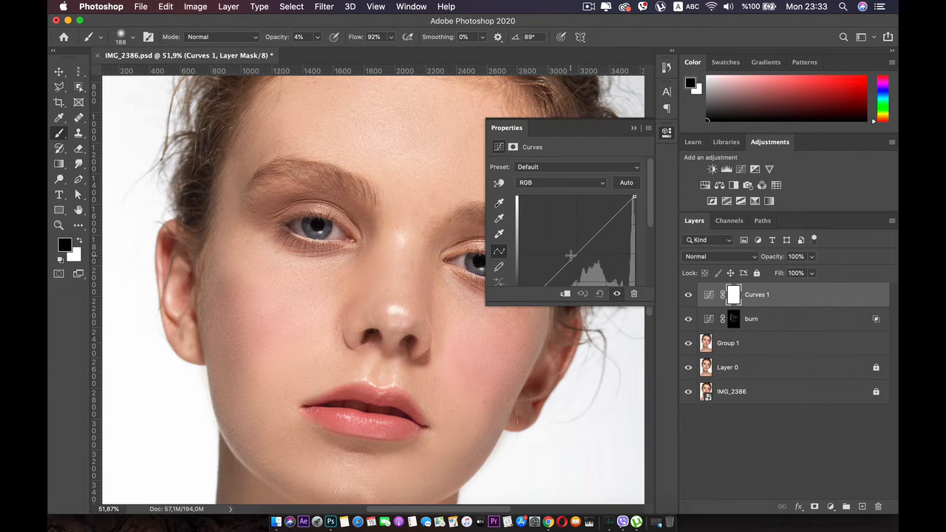
left_click_drag(571, 255, 565, 242)
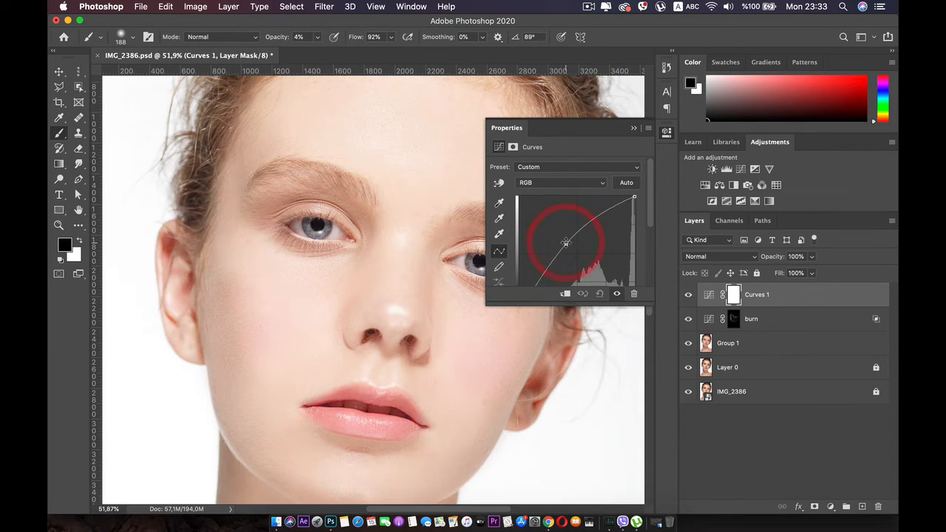
Step: Rename the new Curves layer to dodge
left_click(753, 296)
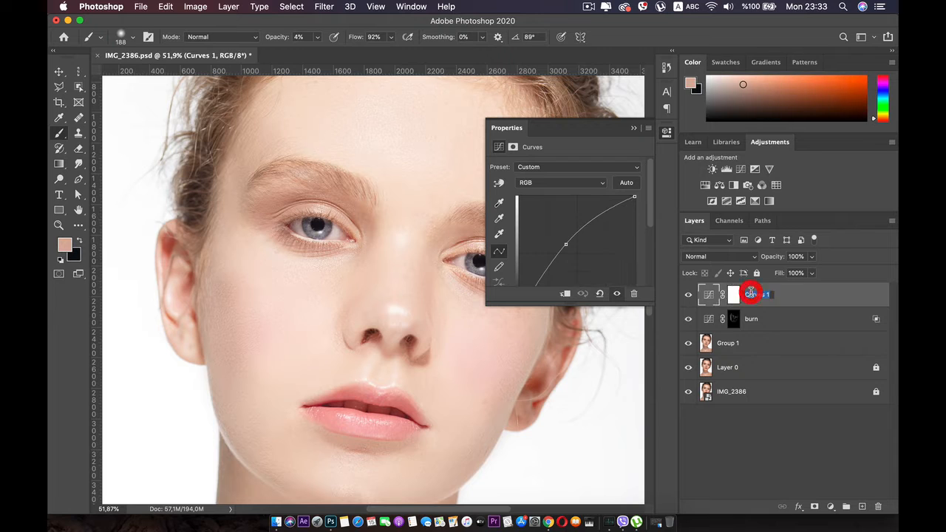
double_click(754, 295)
type("dod")
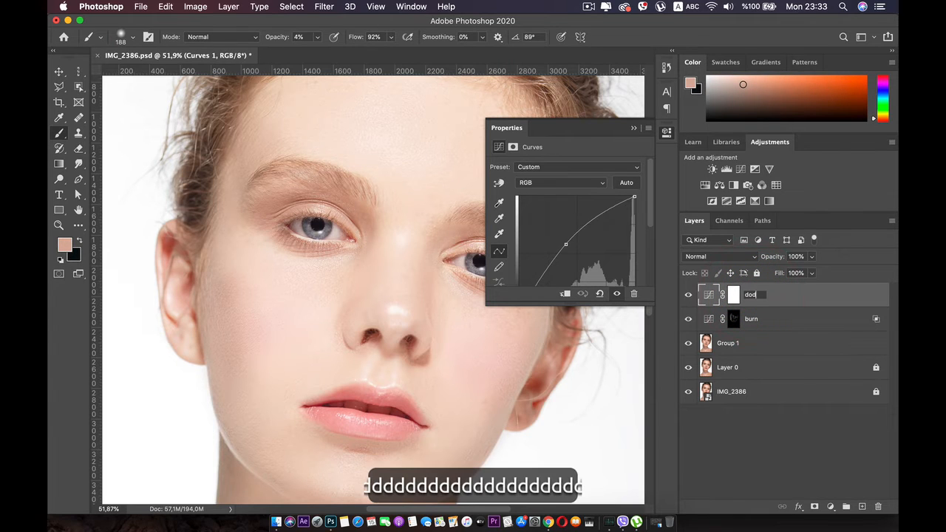
type("ge")
key("Return")
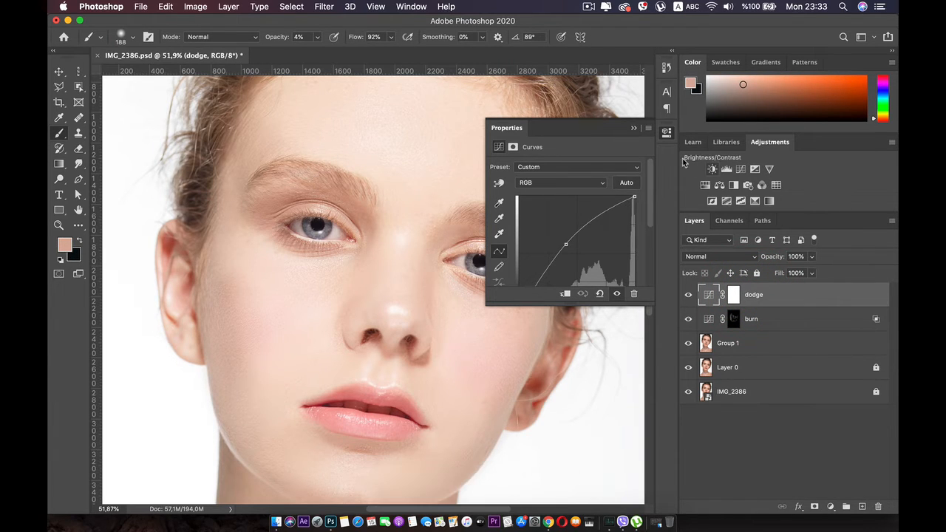
Step: Invert the dodge layer's mask to black and set the brush size to 268 px with white as the foreground color
left_click(666, 132)
left_click(733, 294)
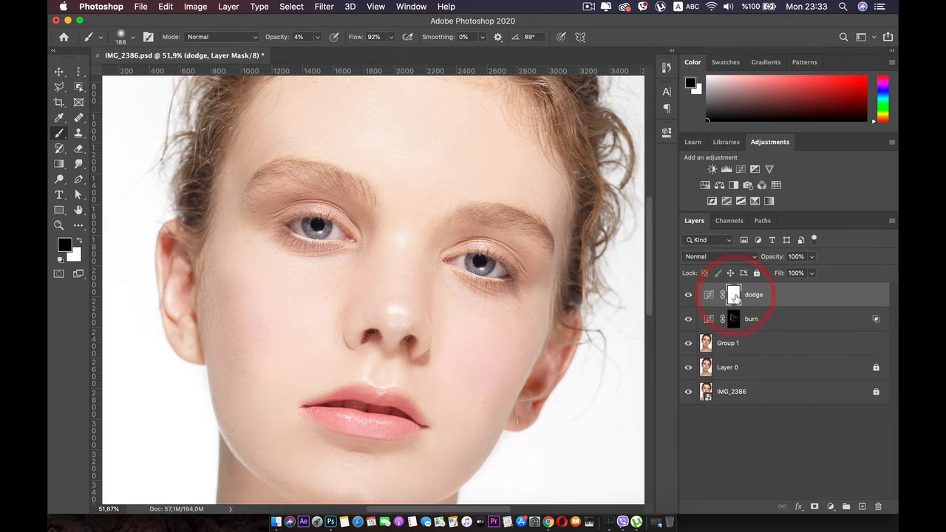
key("super+i")
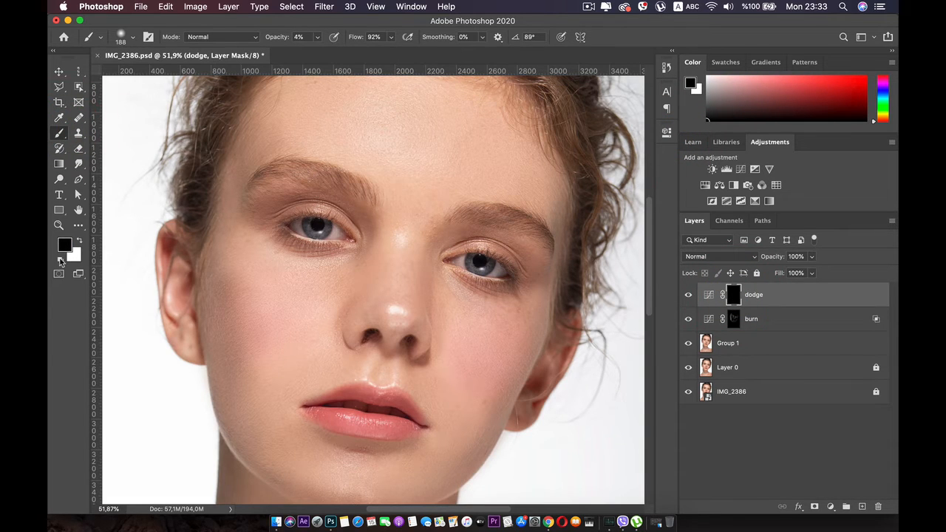
right_click(332, 311)
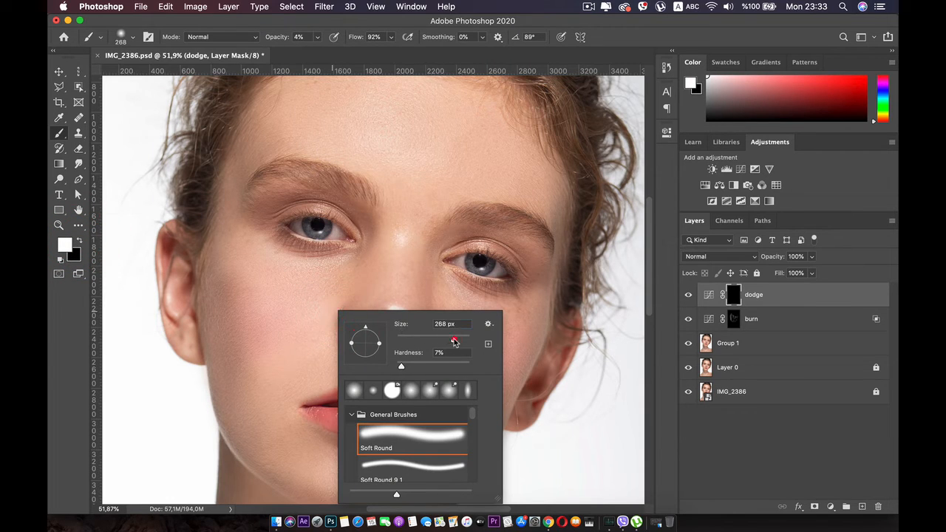
left_click_drag(450, 340, 455, 339)
Step: Try brushing highlights over the cheek beside the nose on the dodge mask and undo the strokes
left_click_drag(274, 353, 313, 294)
mouse_move(292, 340)
left_mouse_down()
mouse_move(297, 326)
mouse_move(276, 329)
left_mouse_up()
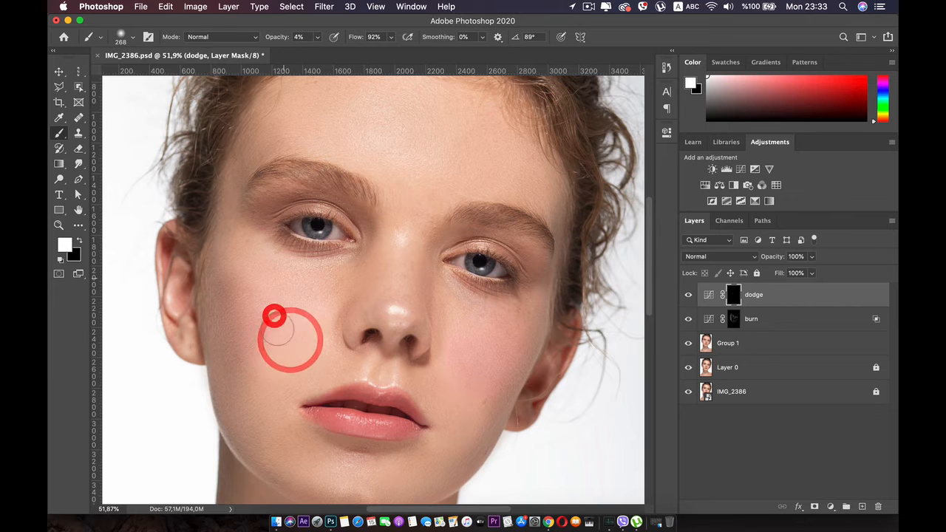
left_click_drag(260, 297, 260, 279)
mouse_move(295, 332)
left_mouse_down()
mouse_move(308, 301)
mouse_move(275, 294)
mouse_move(276, 336)
left_mouse_up()
left_click_drag(264, 295, 264, 317)
mouse_move(263, 332)
left_mouse_down()
mouse_move(279, 277)
mouse_move(266, 345)
mouse_move(298, 306)
left_mouse_up()
key("super+z")
key("super+z")
key("super+z")
key("super+z")
key("super+z")
key("super+z")
key("super+z")
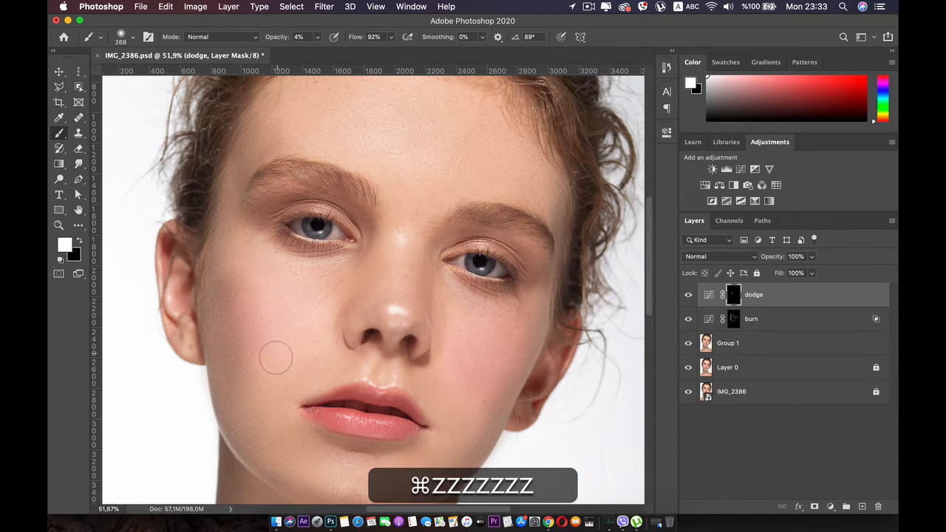
Step: Paint white on the dodge mask over the cheek, from below the eye to the mouth corner, and above the upper lip
left_click_drag(274, 355, 273, 256)
left_click_drag(259, 337, 256, 288)
left_click_drag(246, 354, 309, 309)
left_click_drag(273, 372, 379, 364)
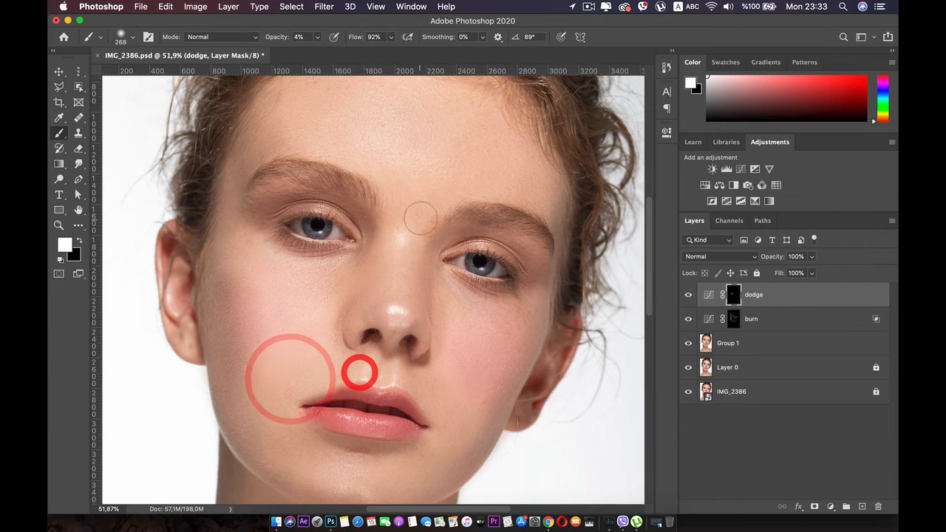
Step: Paint white on the dodge mask over the nose, the cheeks beside it and the area below the mouth
mouse_move(408, 289)
left_mouse_down()
mouse_move(416, 218)
mouse_move(383, 310)
mouse_move(391, 273)
left_mouse_up()
left_click_drag(345, 310, 348, 339)
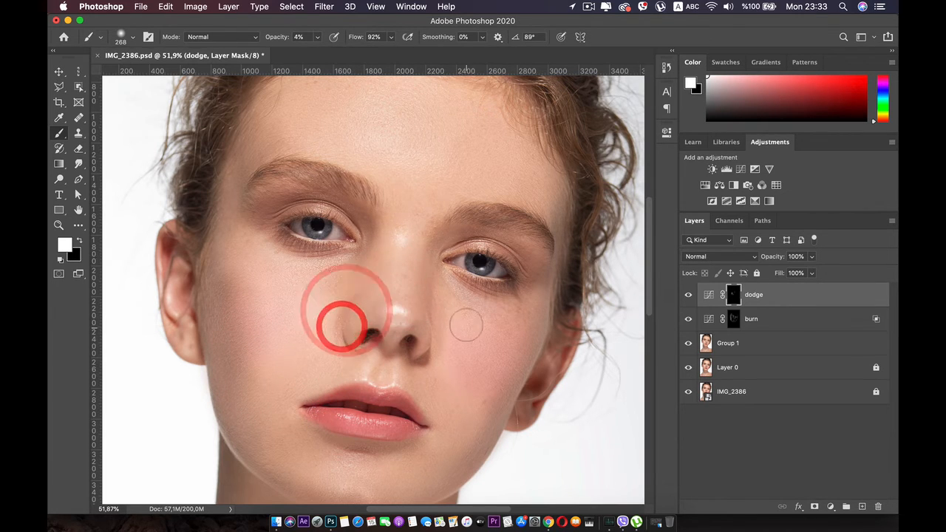
mouse_move(477, 373)
left_mouse_down()
mouse_move(463, 396)
mouse_move(456, 332)
left_mouse_up()
left_click_drag(446, 367, 459, 348)
mouse_move(469, 386)
left_mouse_down()
mouse_move(479, 420)
mouse_move(413, 464)
left_mouse_up()
left_click_drag(361, 475, 351, 468)
Step: Brush highlights on the dodge mask along the nose bridge, between the eyebrows and up to the mid-forehead
key("space")
left_click_drag(405, 224, 396, 310)
left_click_drag(397, 297, 394, 330)
left_click_drag(439, 207, 416, 285)
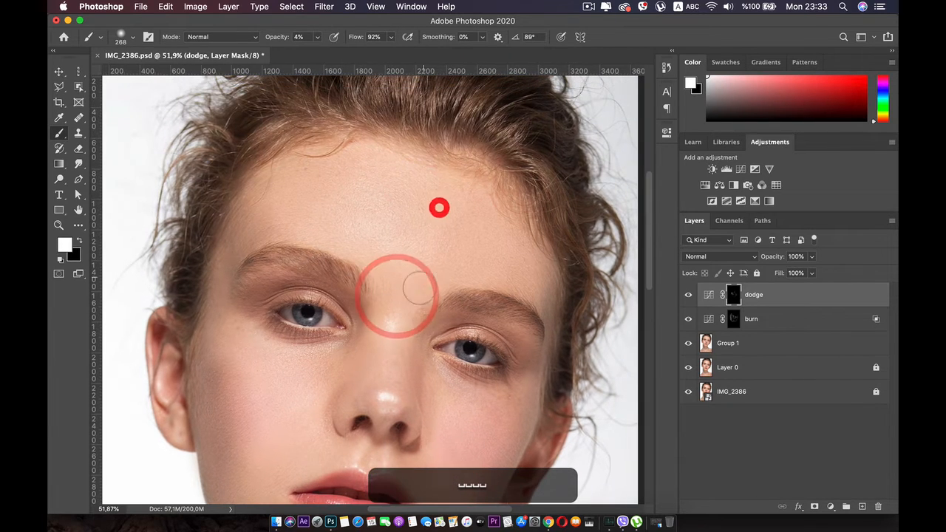
Step: Paint highlights on the dodge mask above the right-hand eyebrow and across that side of the forehead
left_click_drag(495, 220, 461, 259)
left_click_drag(530, 270, 503, 243)
left_click_drag(519, 303, 493, 240)
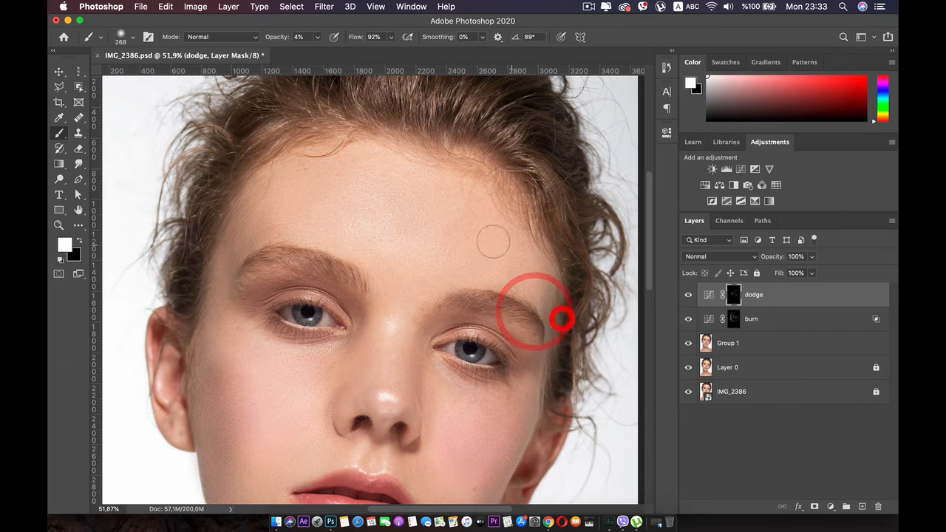
left_click_drag(562, 318, 518, 252)
mouse_move(410, 280)
left_mouse_down()
mouse_move(396, 315)
mouse_move(407, 285)
mouse_move(465, 243)
left_mouse_up()
left_click_drag(405, 272, 458, 241)
Step: Paint highlights on the dodge mask over the upper forehead and above the left-hand eyebrow
mouse_move(365, 197)
left_mouse_down()
mouse_move(336, 193)
mouse_move(393, 177)
left_mouse_up()
mouse_move(296, 183)
left_mouse_down()
mouse_move(384, 180)
mouse_move(396, 193)
left_mouse_up()
mouse_move(274, 215)
left_mouse_down()
mouse_move(318, 231)
mouse_move(313, 222)
left_mouse_up()
left_click_drag(258, 243, 314, 236)
left_click_drag(269, 210, 294, 167)
left_click_drag(253, 192, 313, 175)
Step: Build up the dodge mask highlights across the forehead, brow area and temples, and compare with the dodge layer hidden
mouse_move(420, 177)
left_mouse_down()
mouse_move(423, 157)
mouse_move(451, 193)
left_mouse_up()
mouse_move(465, 184)
left_mouse_down()
mouse_move(506, 226)
mouse_move(536, 288)
mouse_move(498, 235)
left_mouse_up()
left_click_drag(554, 337, 509, 258)
left_click_drag(547, 316, 497, 258)
mouse_move(401, 292)
left_mouse_down()
mouse_move(428, 284)
mouse_move(450, 256)
left_mouse_up()
mouse_move(385, 312)
left_mouse_down()
mouse_move(390, 288)
mouse_move(355, 249)
left_mouse_up()
left_click_drag(280, 232, 295, 213)
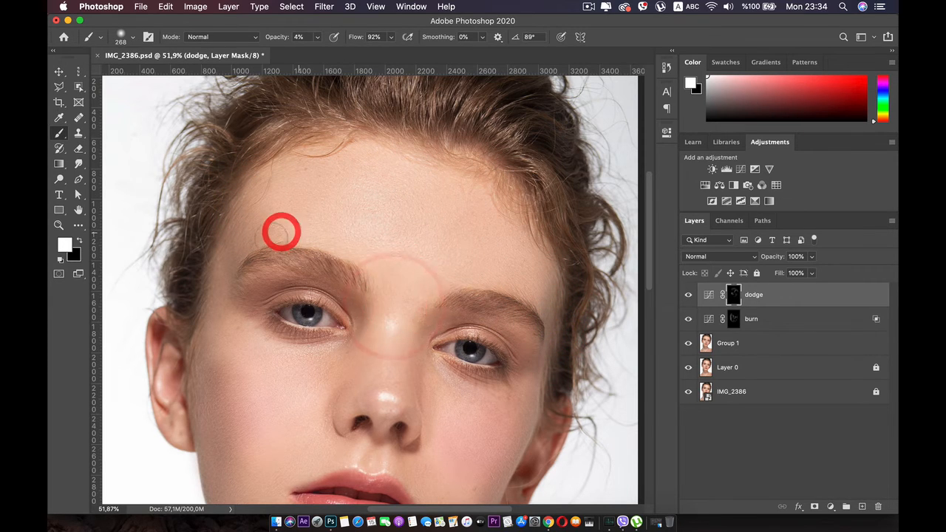
left_click_drag(226, 235, 229, 219)
left_click_drag(427, 155, 424, 152)
left_click_drag(559, 348, 559, 350)
left_click(687, 297)
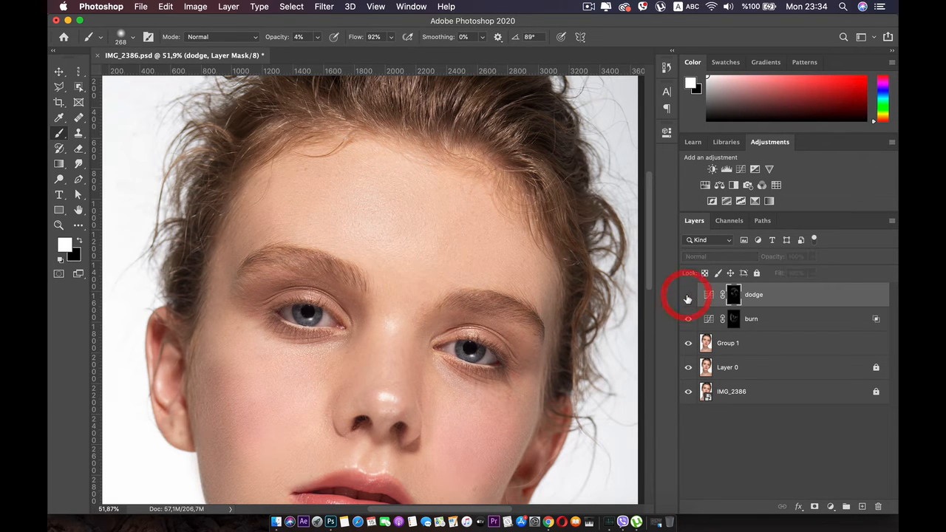
left_click(687, 297)
Step: Brush highlights on the dodge mask down the nose, both cheeks and the jaw, and compare with the layer hidden
key("space")
mouse_move(403, 232)
left_mouse_down()
mouse_move(410, 202)
mouse_move(389, 358)
mouse_move(404, 351)
left_mouse_up()
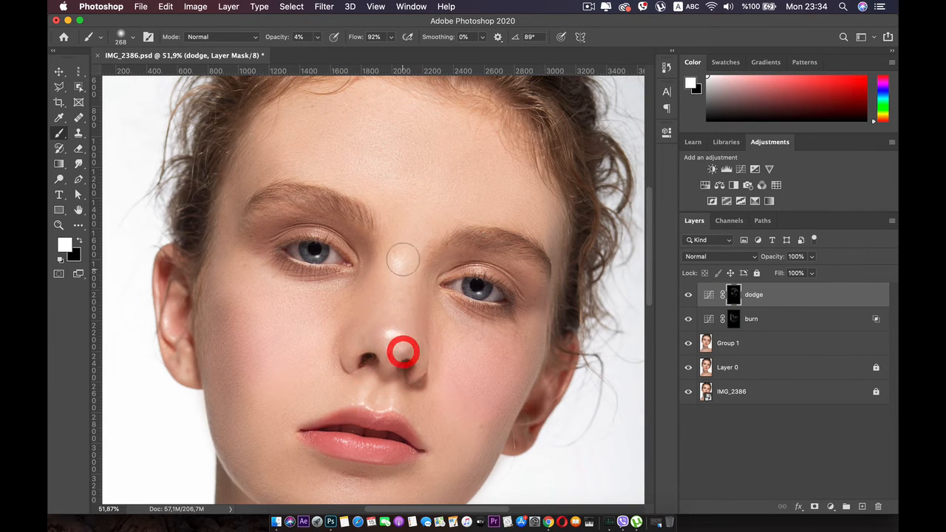
left_click_drag(401, 261, 356, 368)
left_click_drag(253, 316, 258, 427)
mouse_move(280, 333)
left_mouse_down()
mouse_move(325, 336)
mouse_move(226, 315)
mouse_move(304, 341)
mouse_move(226, 273)
mouse_move(256, 332)
mouse_move(249, 439)
left_mouse_up()
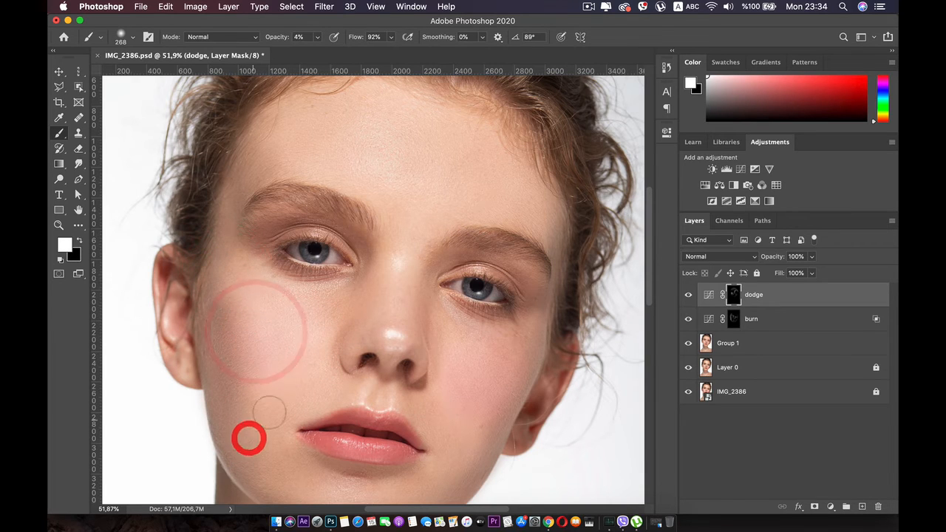
mouse_move(480, 345)
left_mouse_down()
mouse_move(521, 359)
mouse_move(468, 445)
left_mouse_up()
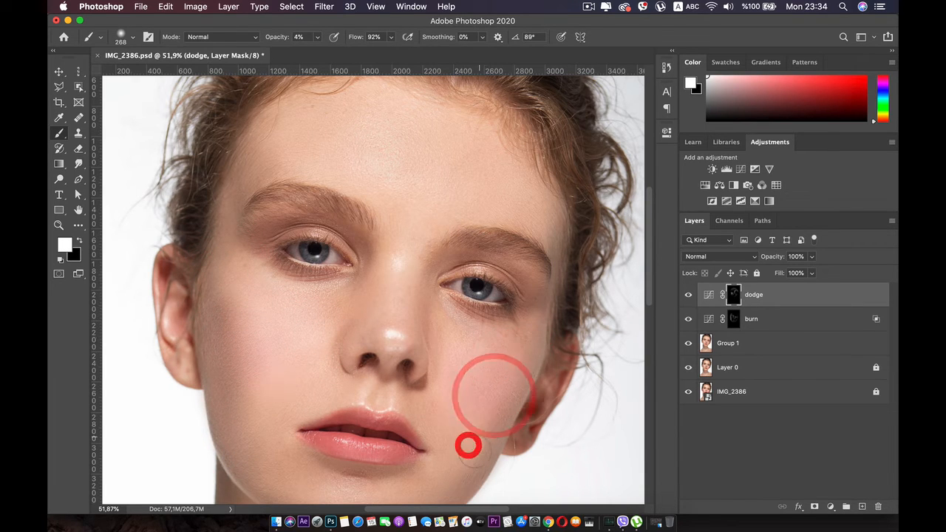
left_click_drag(453, 488, 452, 448)
scroll(452, 448, "down", 5)
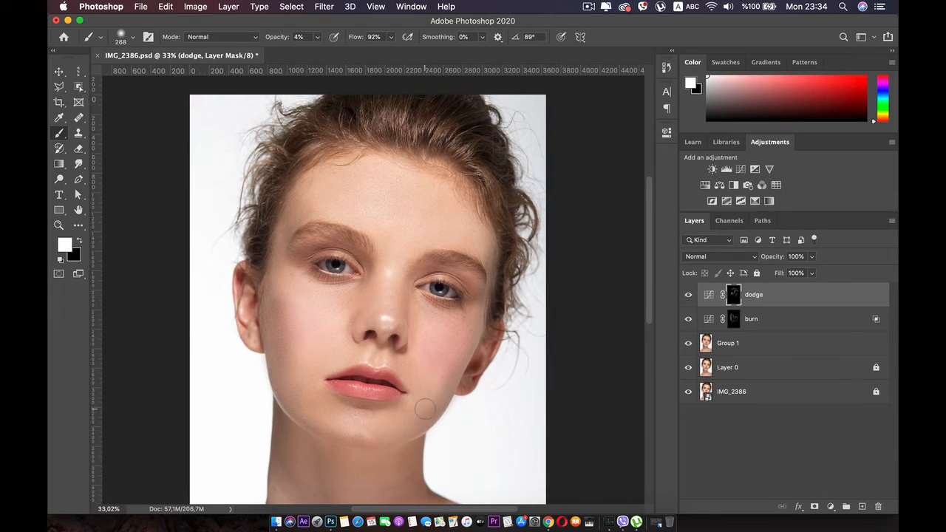
left_click(688, 296)
left_click(688, 296)
scroll(341, 308, "up", 3)
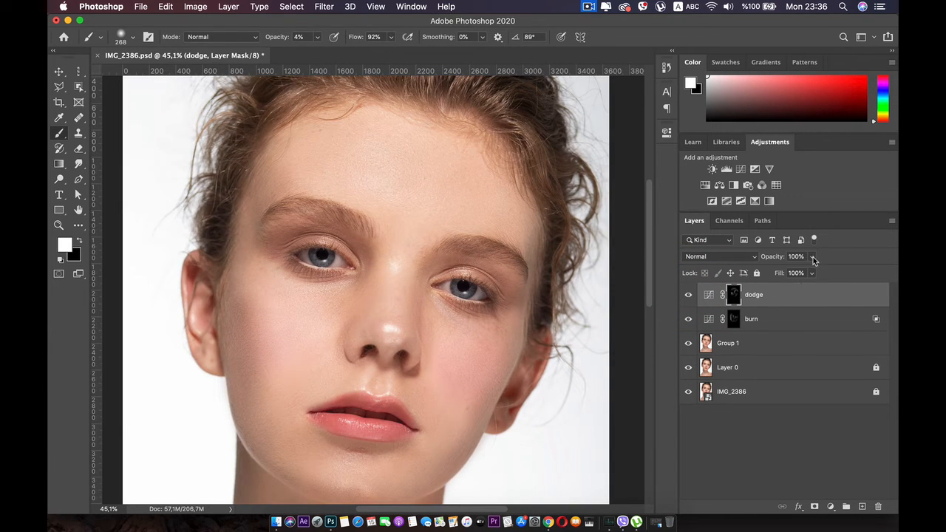
Step: Split the dodge layer's Blend If underlying black slider, lower half at 2 and upper half beyond 110, and compare the effect
double_click(866, 300)
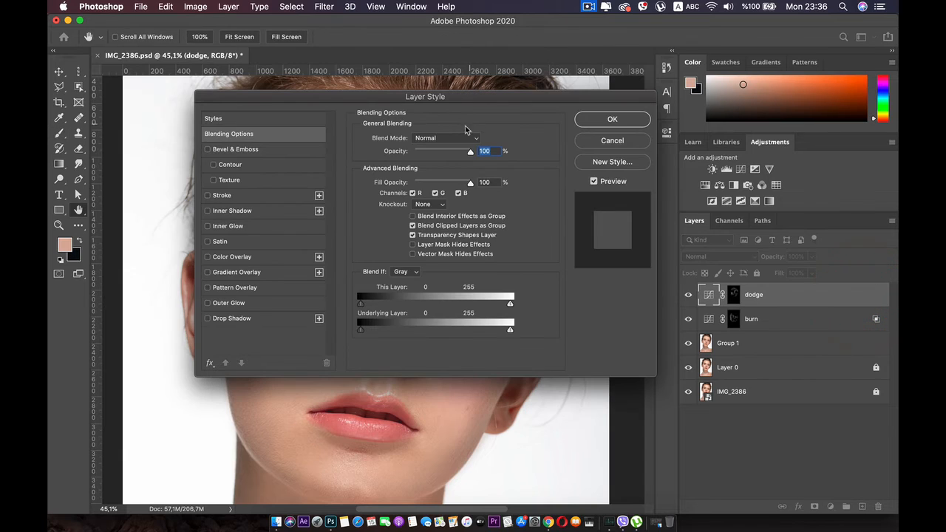
left_click_drag(464, 103, 679, 71)
key("super")
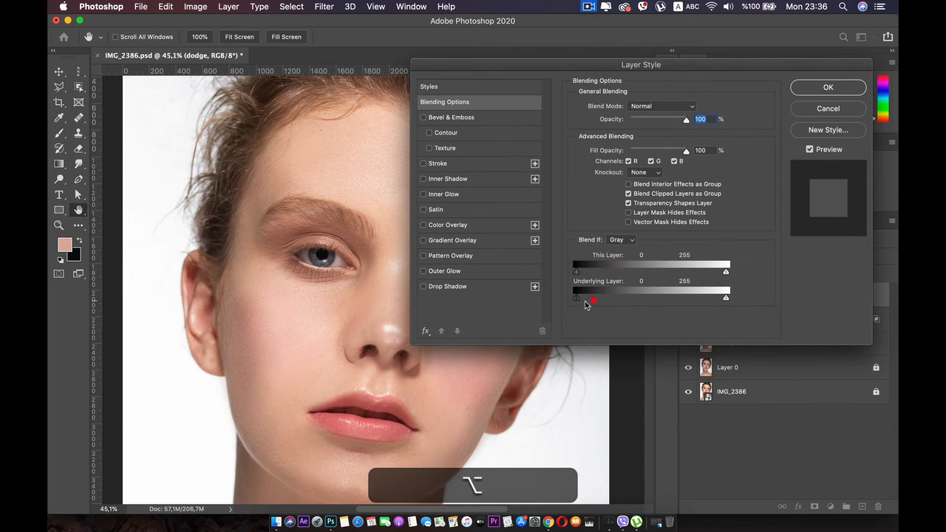
left_click_drag(585, 302, 557, 298)
key("alt")
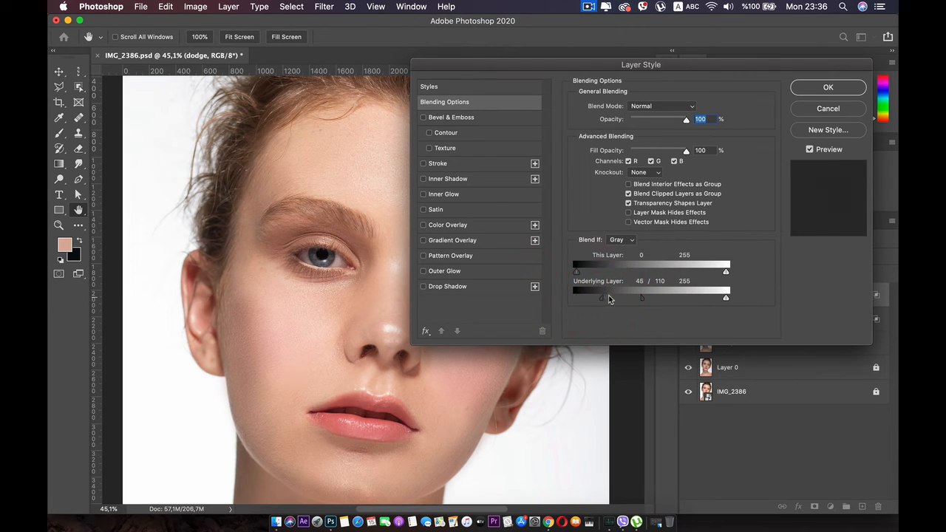
left_click_drag(579, 298, 577, 298)
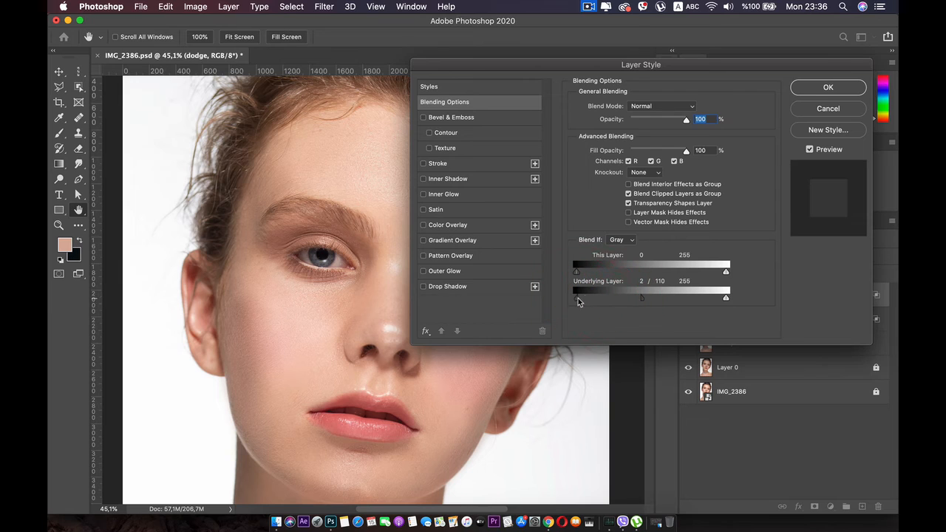
left_click_drag(642, 299, 667, 296)
left_click(799, 92)
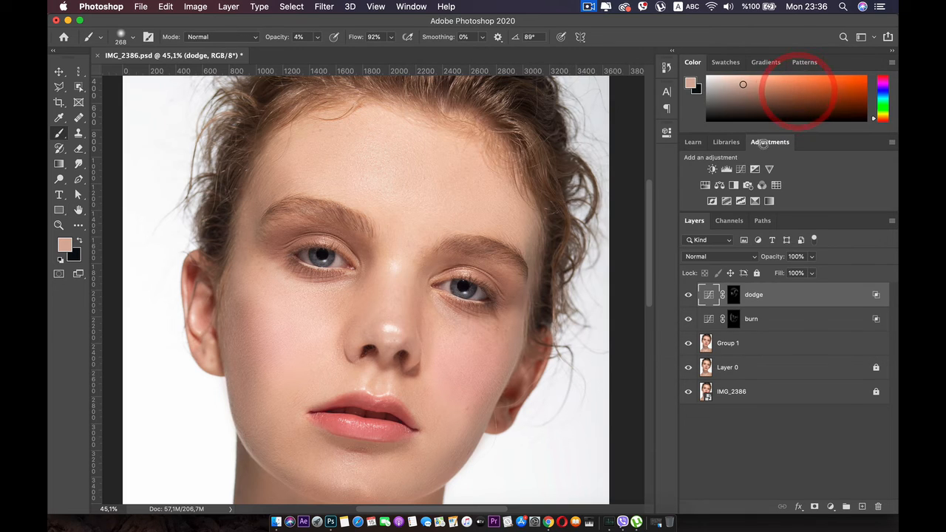
left_click(689, 295)
left_click(688, 295)
left_click(689, 295)
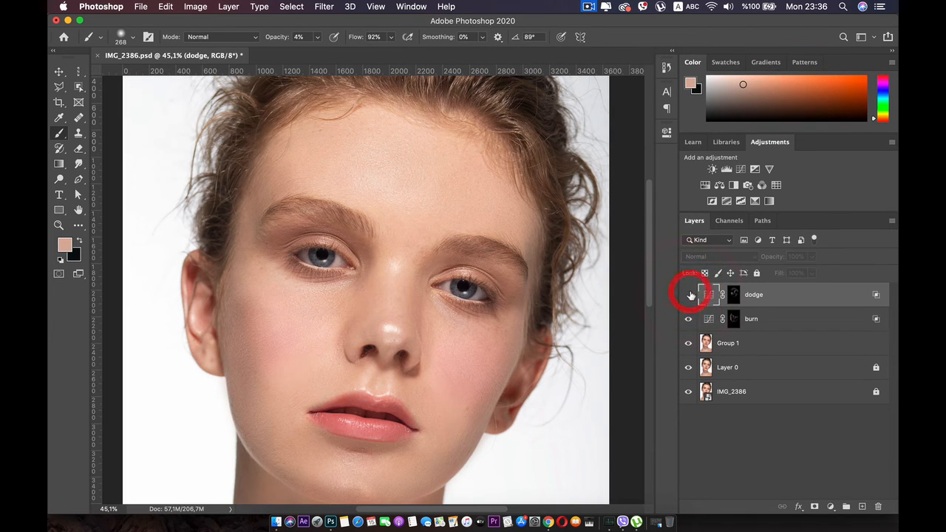
left_click(688, 294)
left_click_drag(739, 297, 759, 312)
left_click_drag(760, 320, 763, 317)
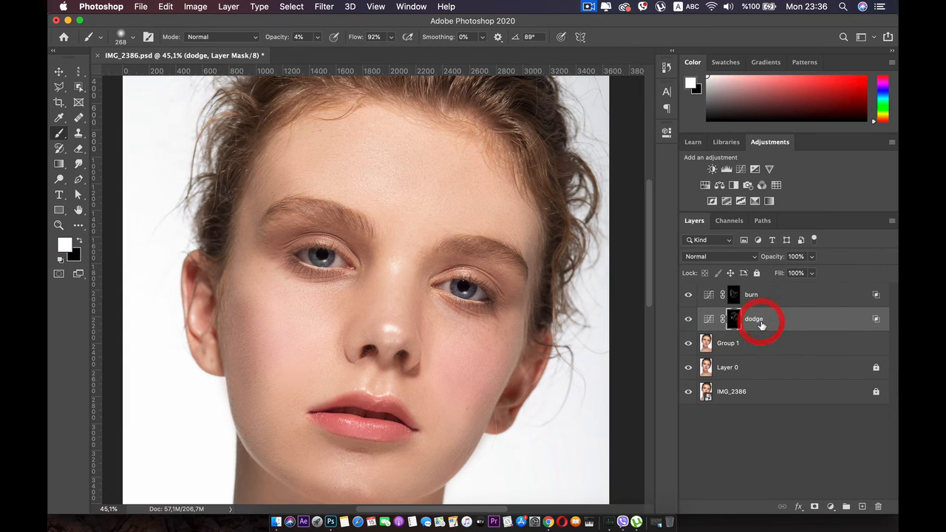
left_click(735, 296)
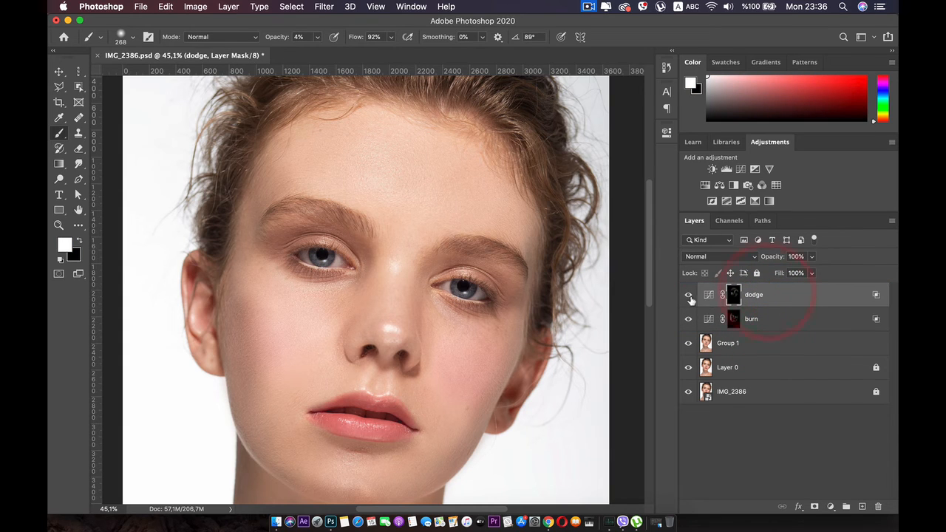
Step: Lower the dodge layer's opacity to 30% and compare the portrait with the layer hidden and shown
left_click(687, 295)
left_click(687, 295)
left_click(687, 295)
left_click(687, 295)
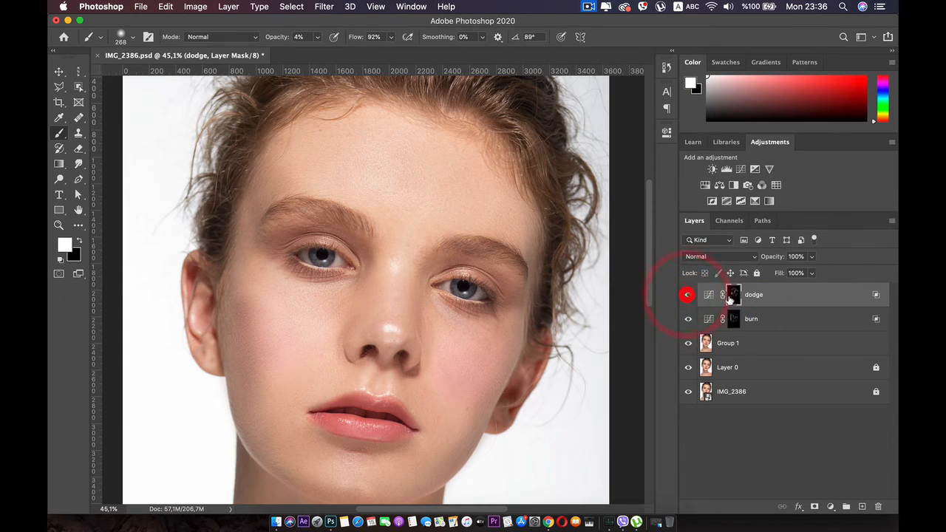
left_click_drag(811, 257, 774, 274)
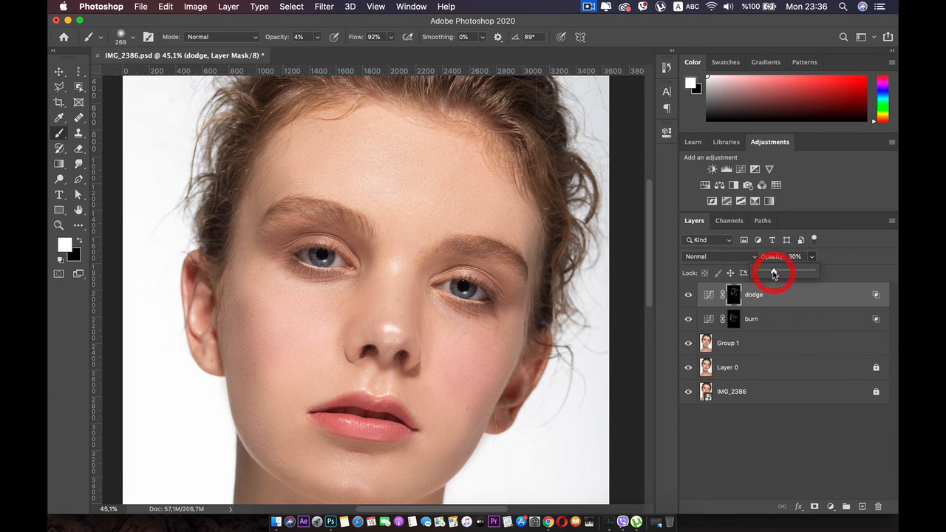
left_click(688, 294)
left_click(686, 296)
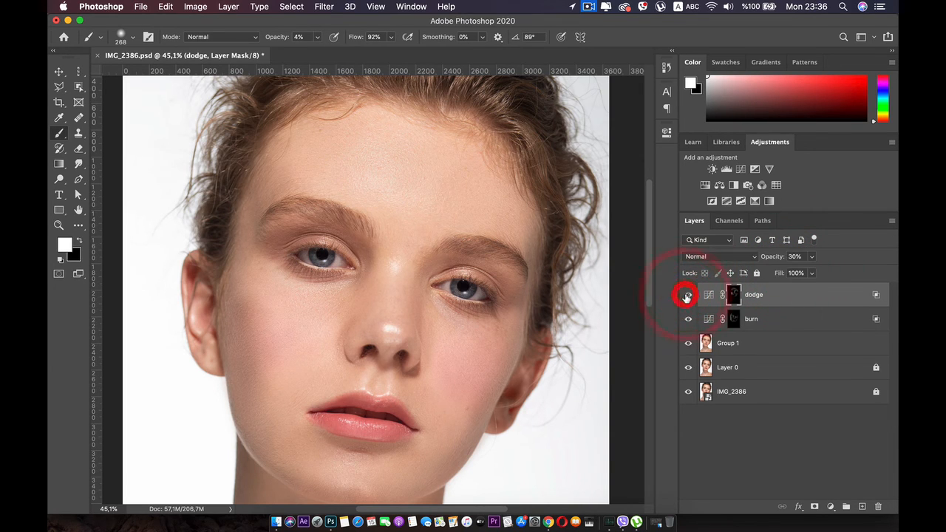
Step: Set the dodge layer's opacity to 46% and compare the portrait with the layer hidden and shown
left_click(812, 256)
left_click_drag(810, 273, 820, 274)
left_click(820, 271)
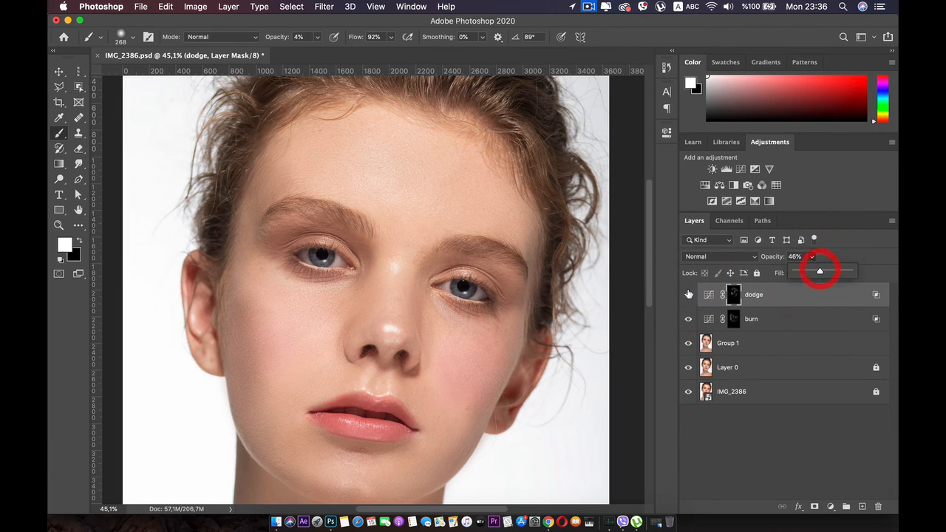
left_click(689, 296)
left_click(689, 296)
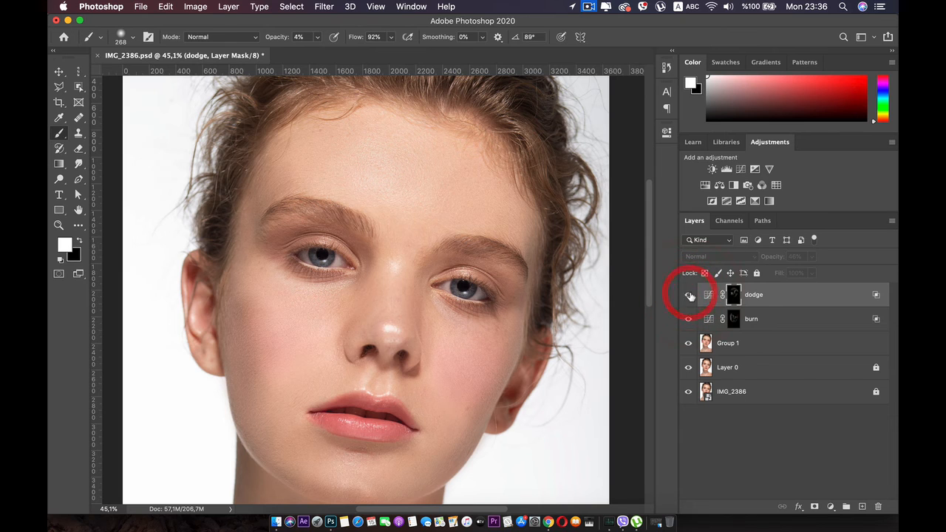
scroll(397, 330, "down", 2)
scroll(397, 330, "up", 2)
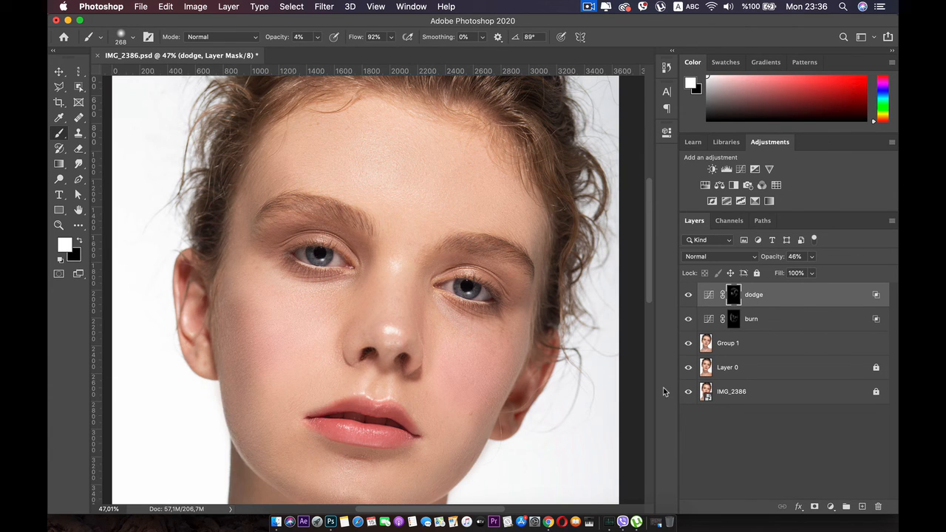
Step: Convert the Group 1, burn and dodge layers together into one Smart Object
left_click(726, 345)
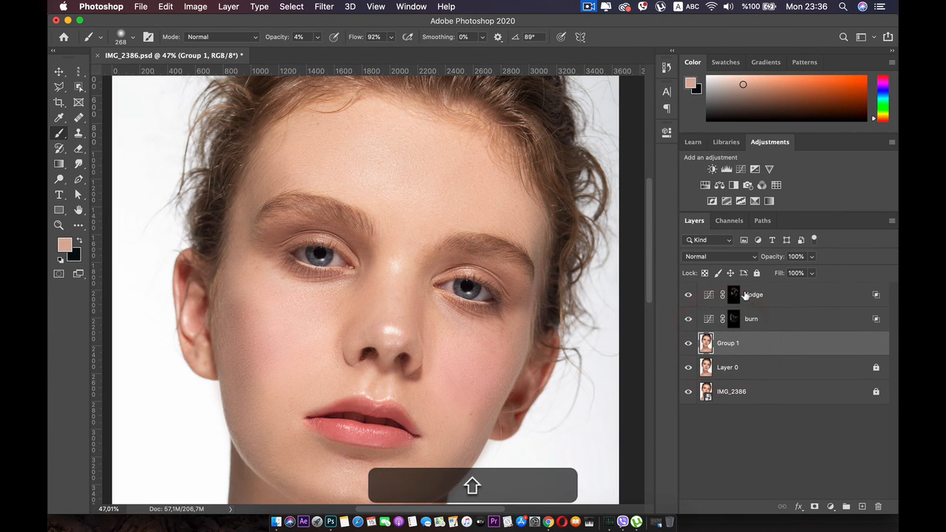
left_click(747, 295, "shift")
right_click(745, 293)
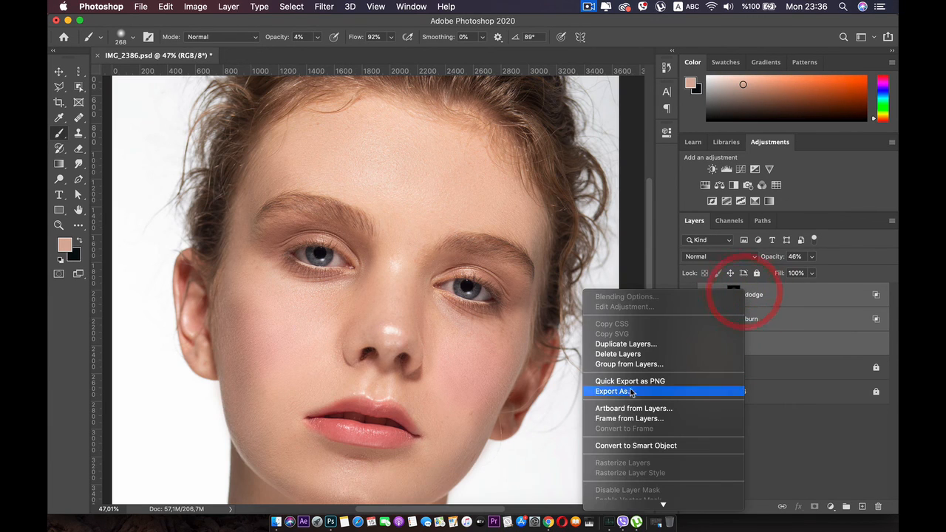
left_click(647, 446)
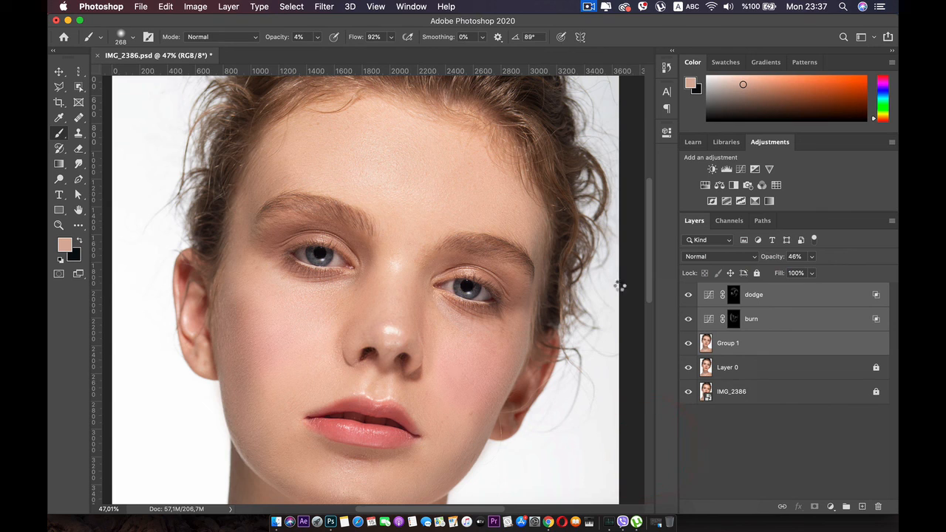